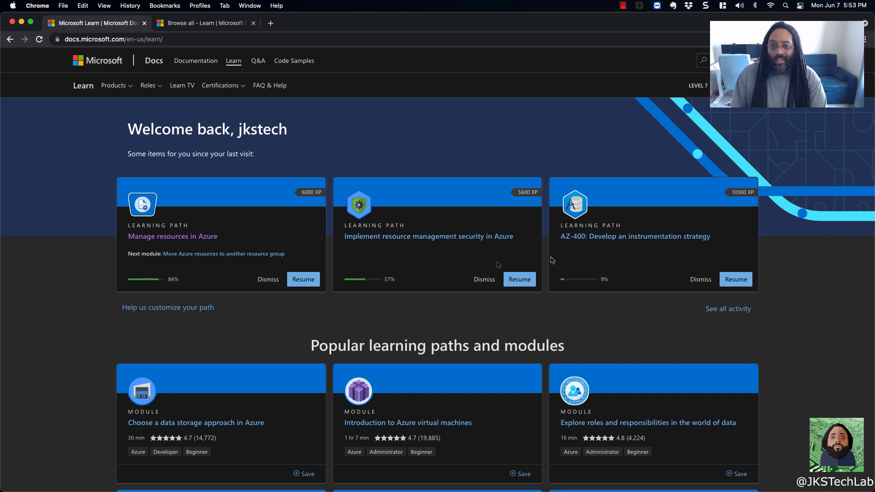
- Switch to the Browse all catalog, which lists 2,711 learning paths and modules
scroll(301, 314, down, 10)
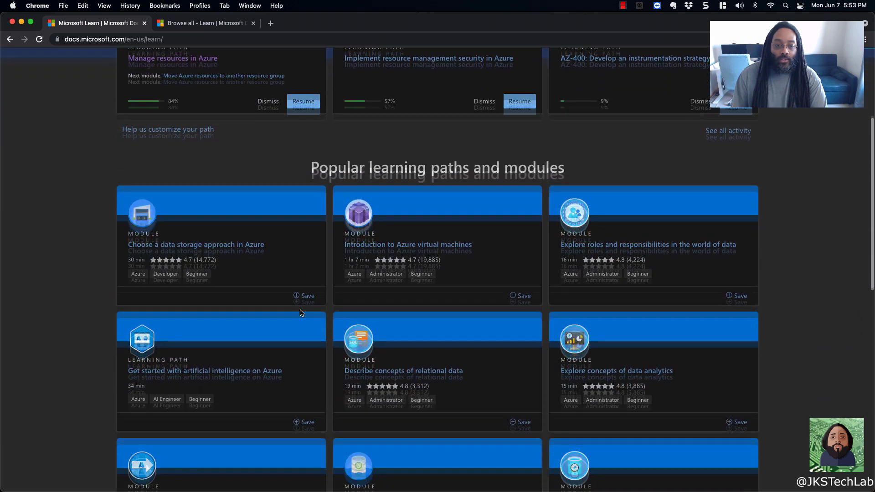
scroll(301, 314, down, 2)
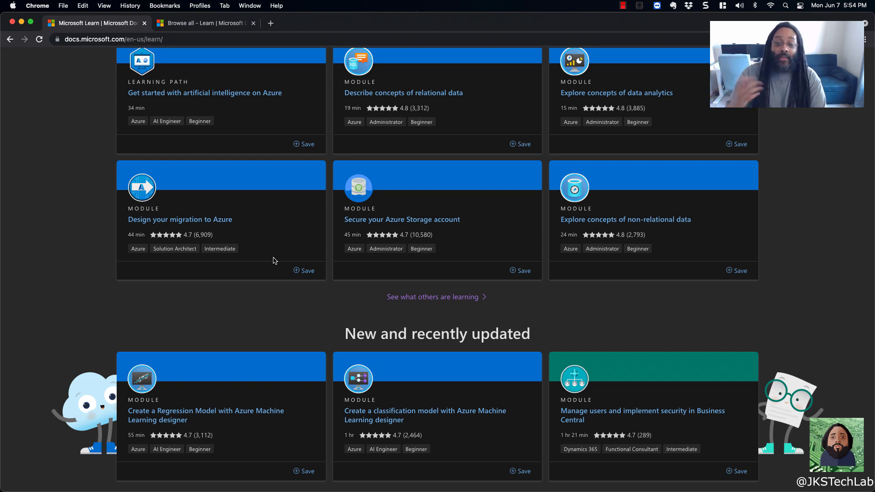
scroll(273, 260, up, 15)
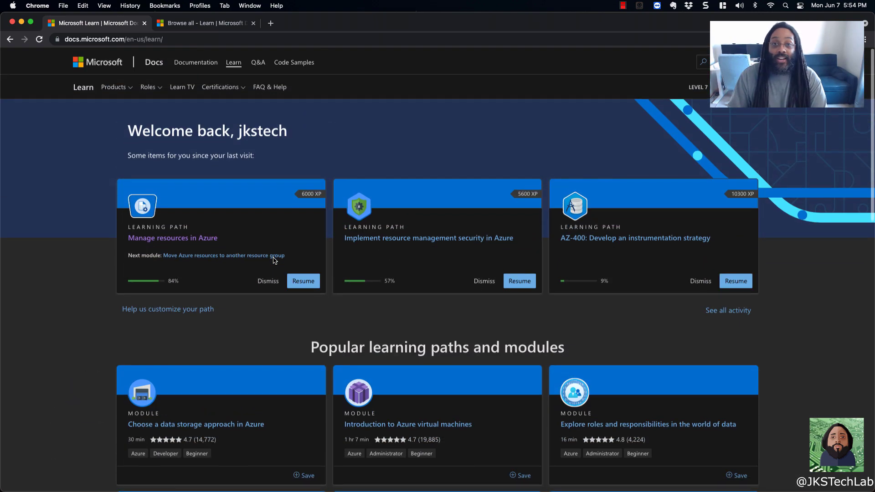
click(210, 23)
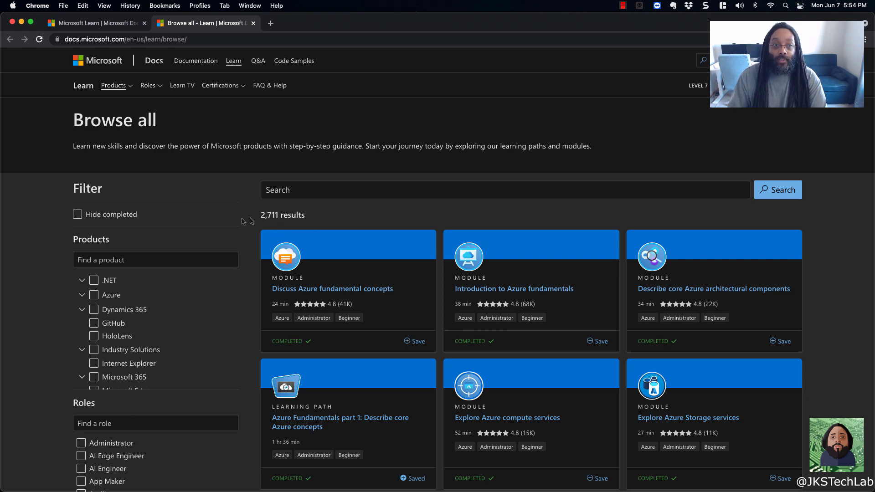
scroll(250, 223, down, 1)
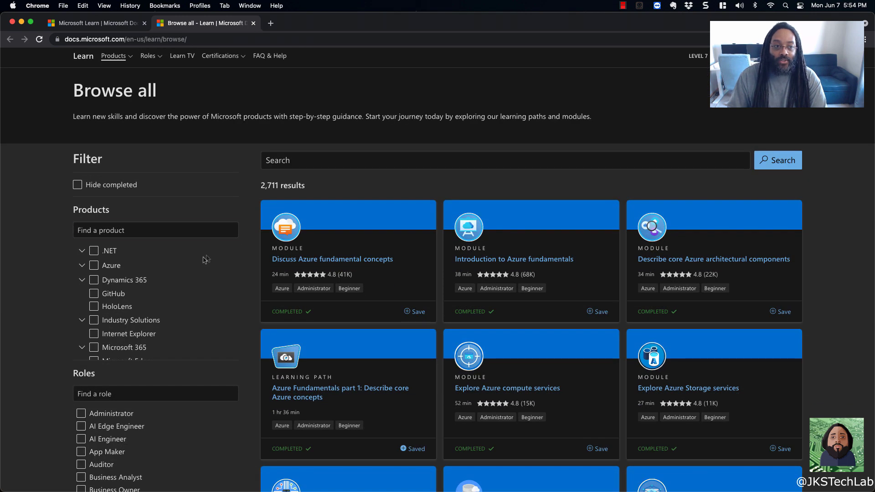
scroll(173, 275, down, 5)
scroll(173, 275, down, 8)
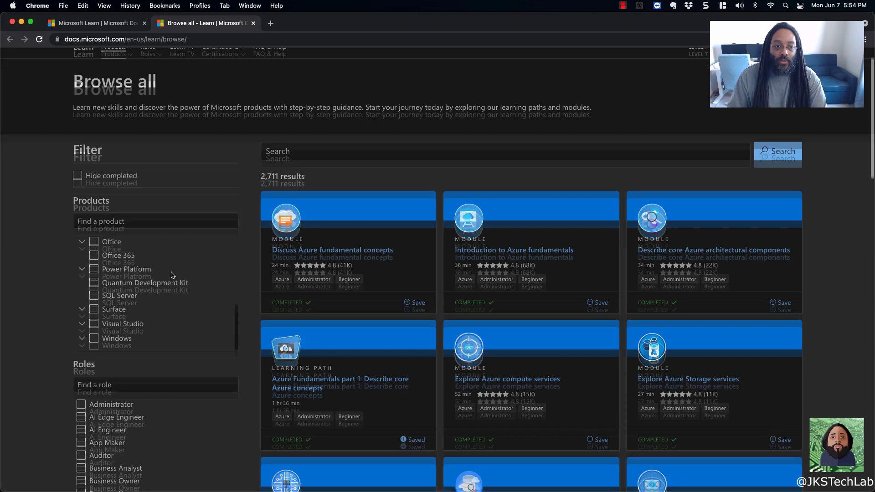
scroll(173, 275, down, 4)
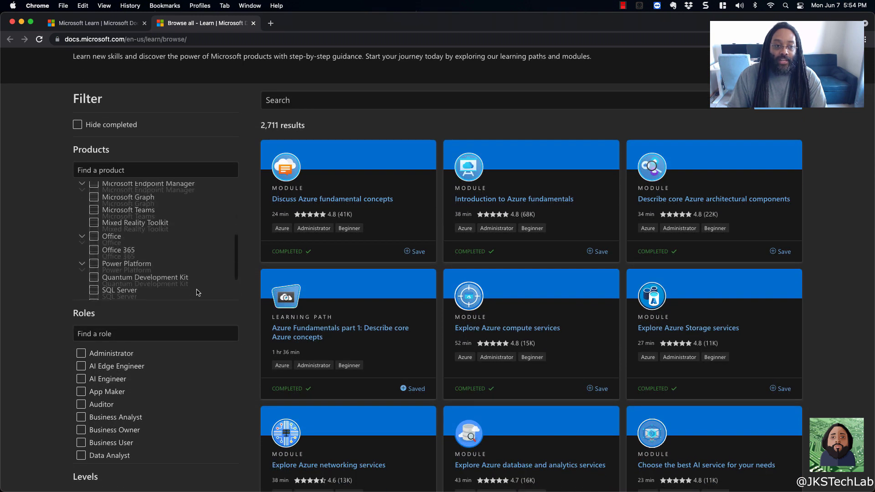
scroll(172, 391, down, 3)
scroll(172, 388, down, 4)
scroll(172, 384, up, 4)
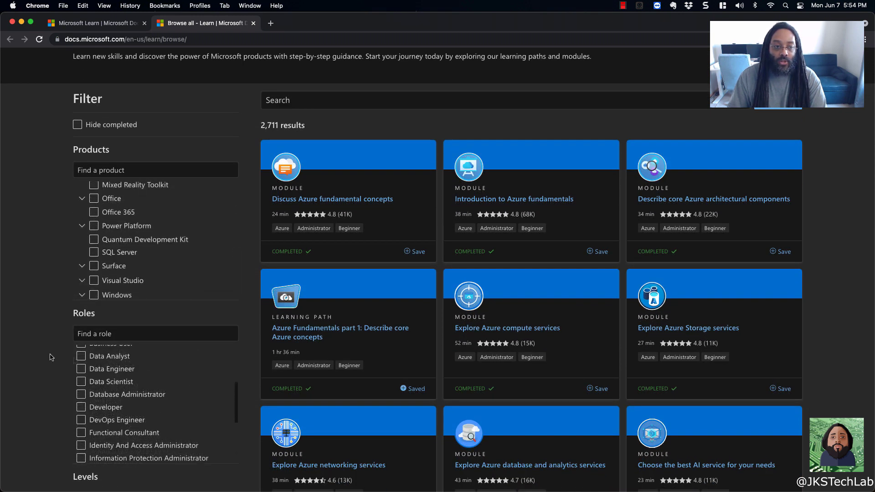
scroll(52, 356, down, 5)
scroll(48, 357, down, 1)
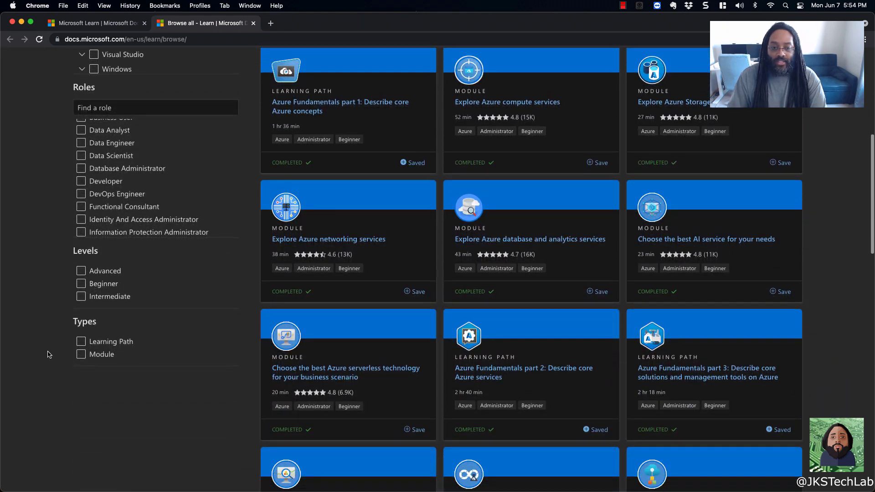
scroll(215, 371, up, 1)
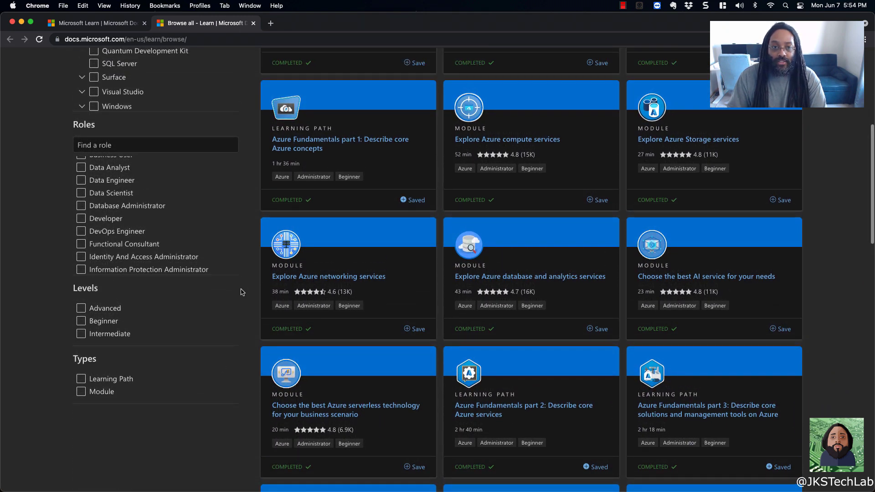
scroll(242, 290, up, 3)
scroll(242, 290, up, 1)
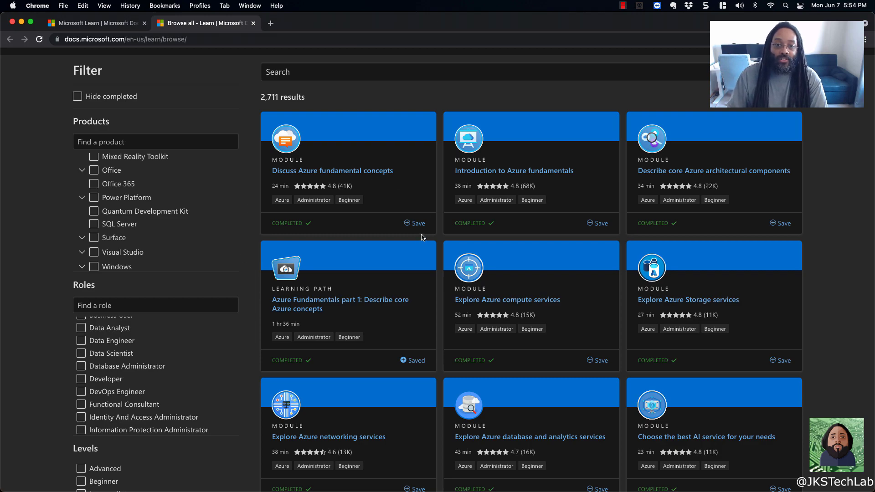
scroll(305, 233, down, 8)
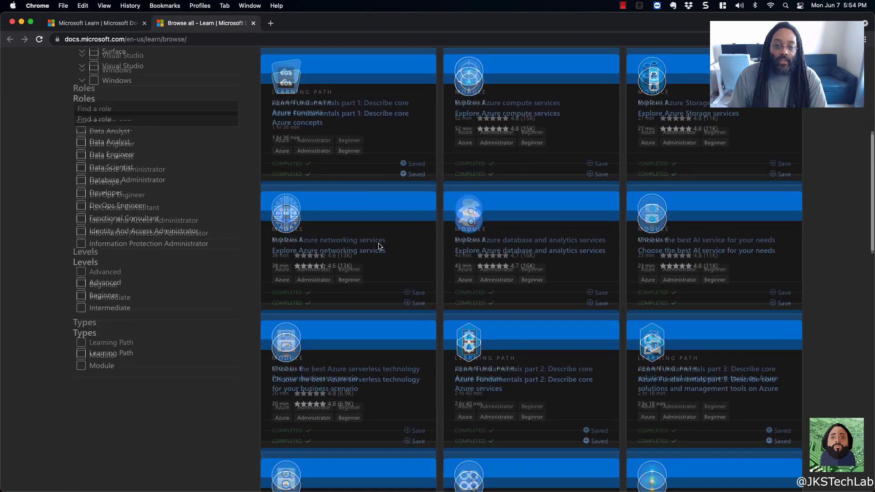
scroll(380, 247, down, 7)
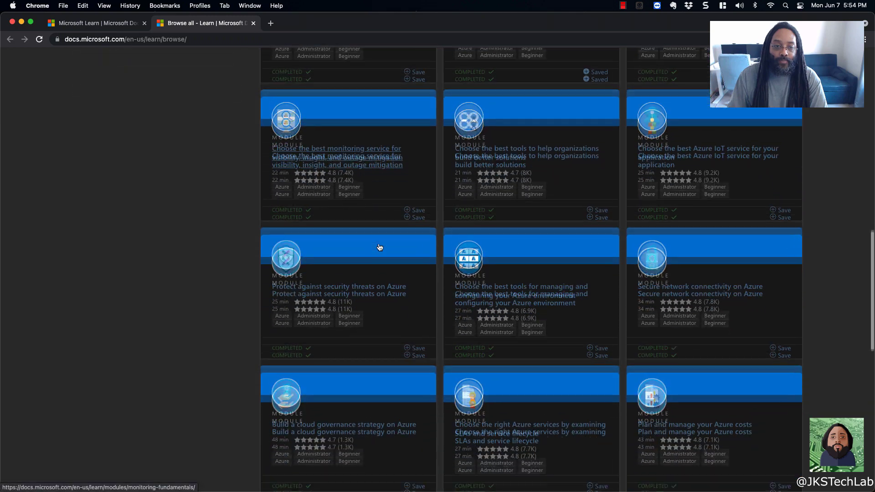
scroll(379, 247, down, 3)
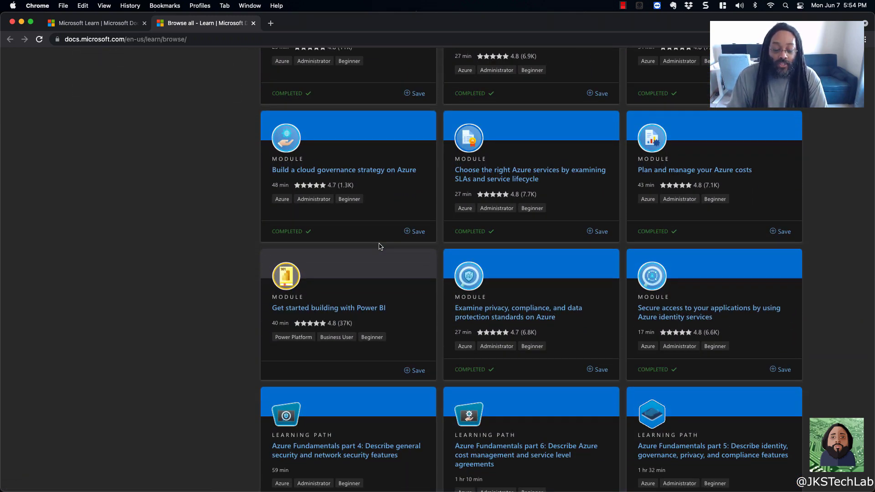
scroll(380, 247, down, 5)
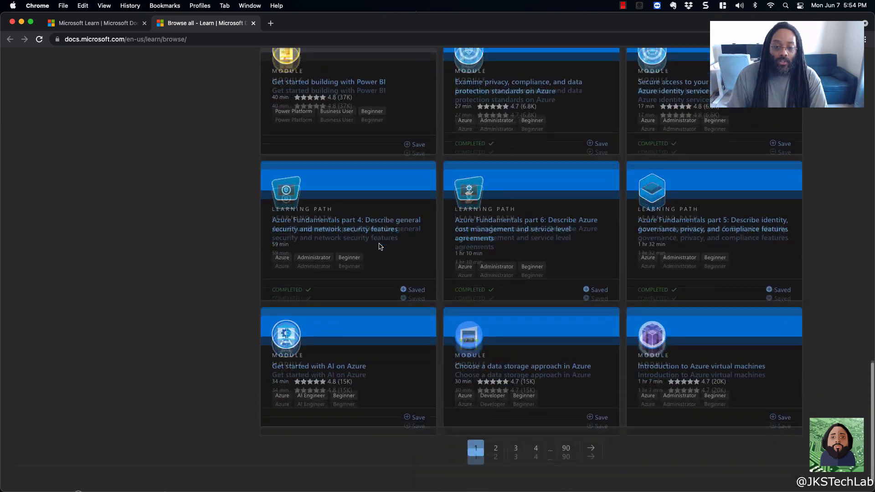
scroll(380, 247, up, 10)
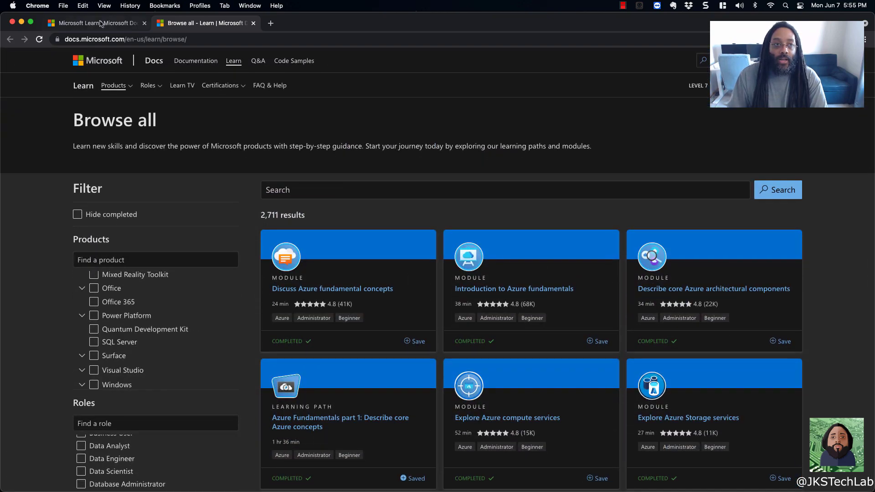
click(95, 23)
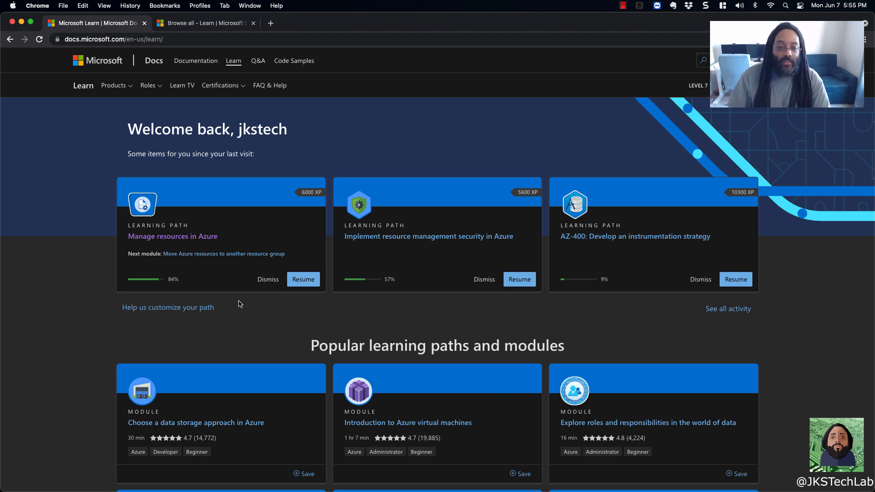
- Resume the Manage resources in Azure path at the Move Azure resources module page
scroll(240, 304, down, 1)
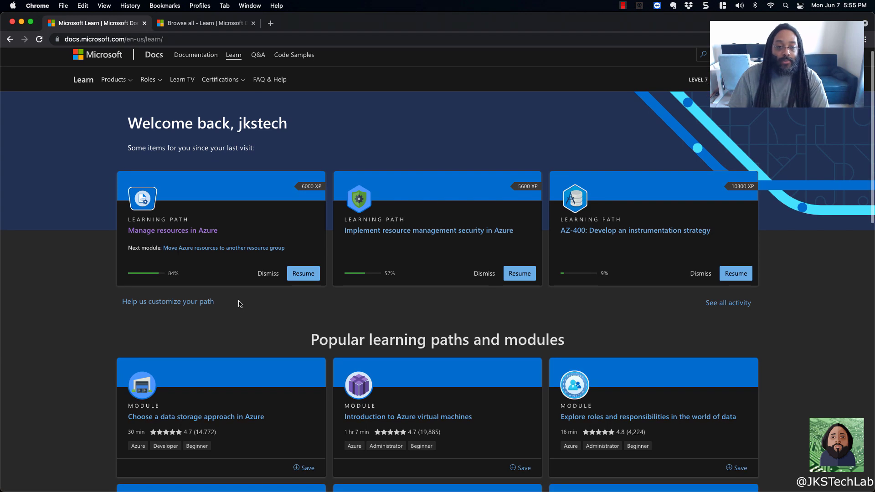
click(307, 277)
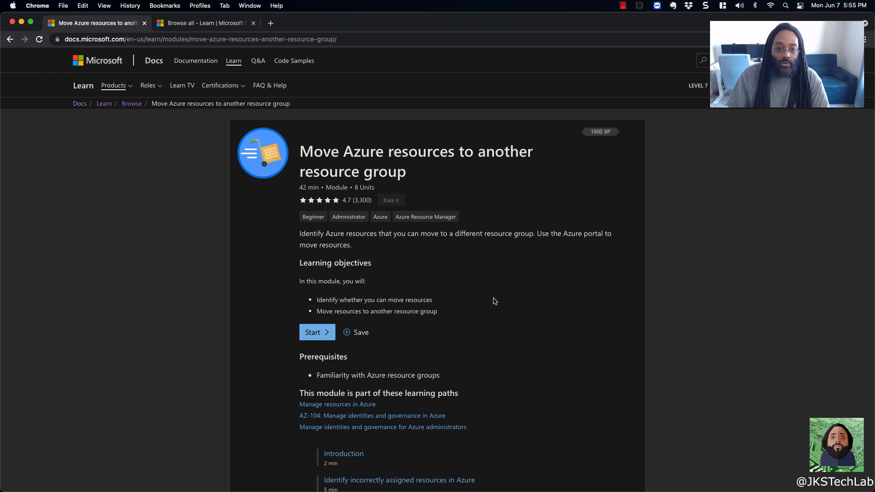
- Start the Move Azure resources module at Unit 1, the Introduction
scroll(495, 301, down, 3)
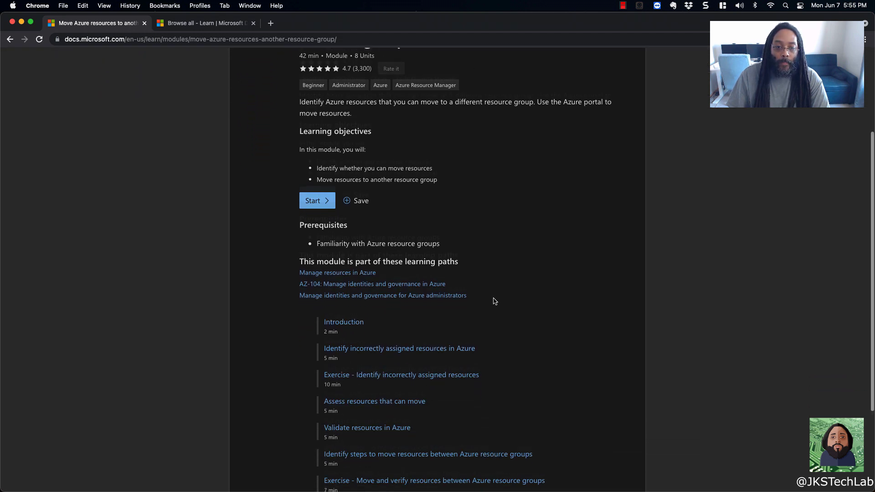
scroll(495, 301, down, 3)
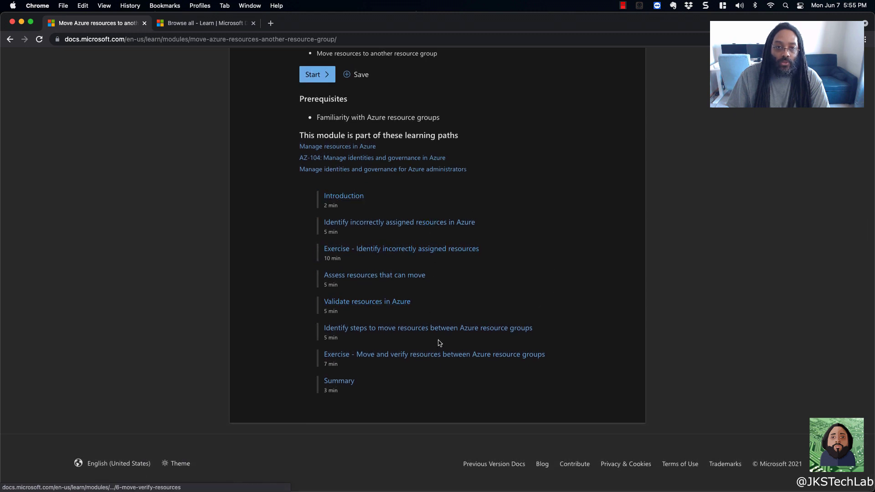
scroll(439, 309, up, 1)
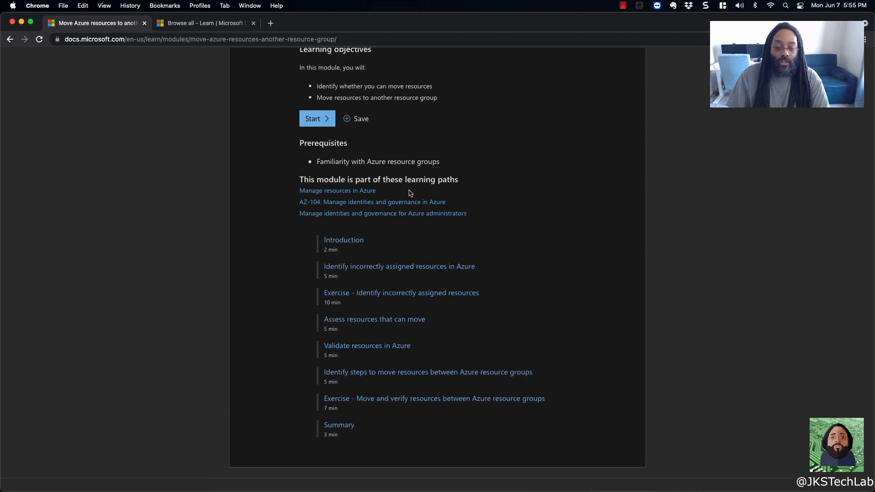
scroll(478, 240, up, 4)
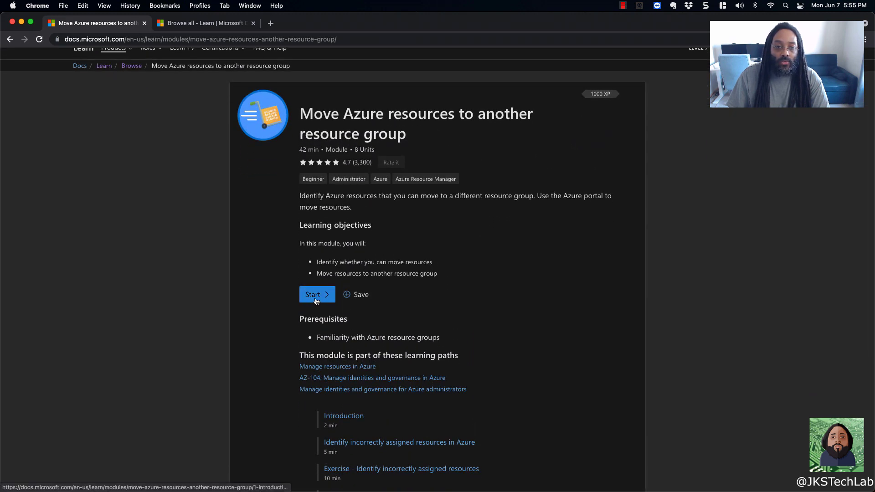
click(314, 295)
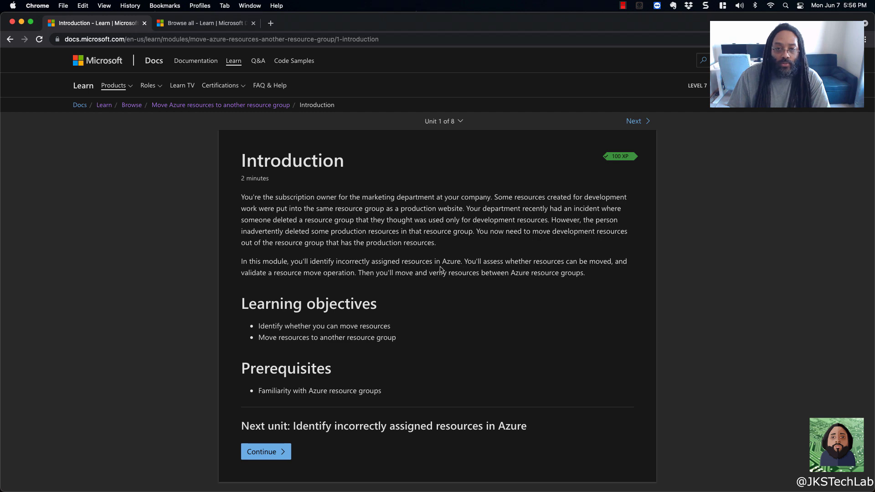
- Finish the Introduction and continue to unit 2, Identify incorrectly assigned resources in Azure
scroll(329, 332, down, 2)
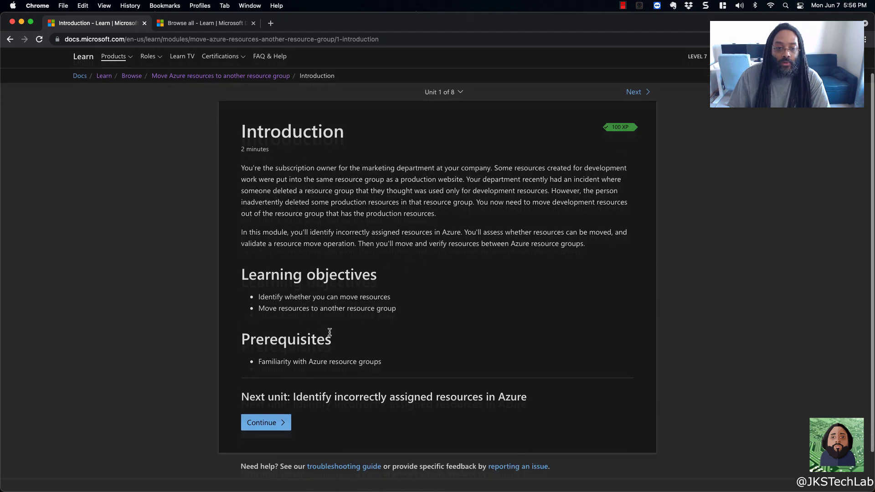
scroll(330, 333, down, 3)
click(281, 382)
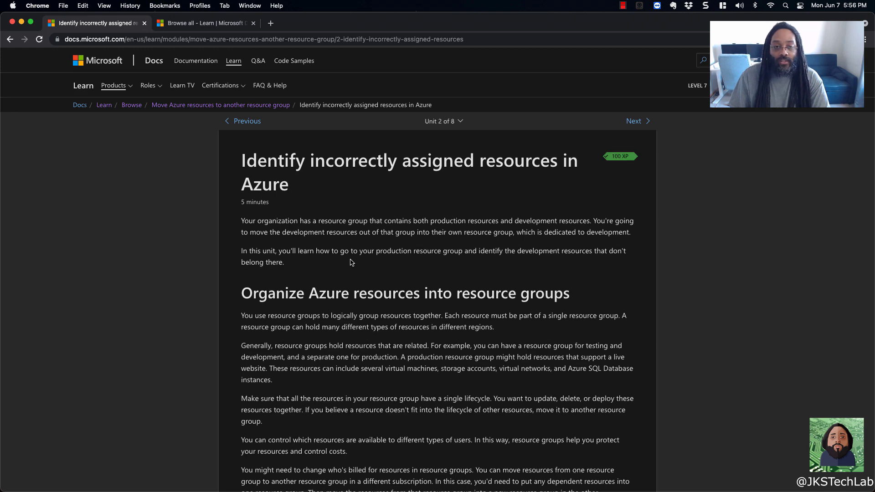
- Read through the tags article, then continue to the Unit 3 exercise on incorrectly assigned resources
scroll(351, 263, down, 2)
scroll(393, 273, down, 8)
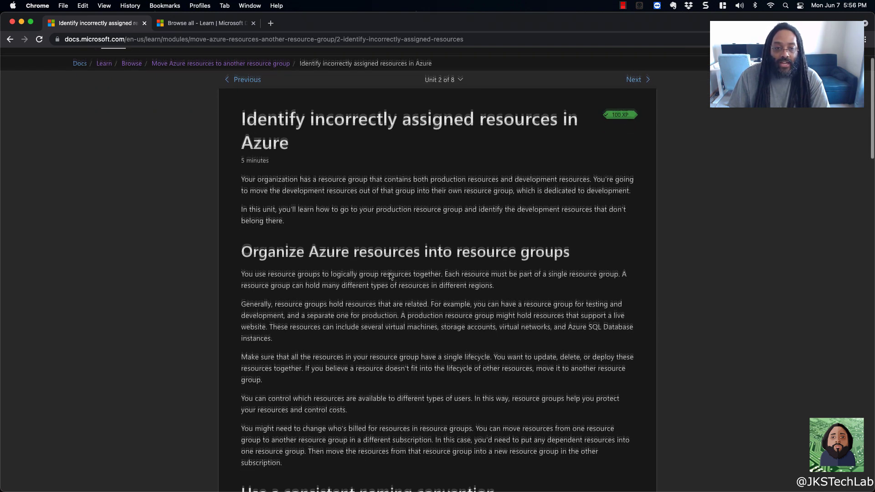
scroll(389, 276, down, 10)
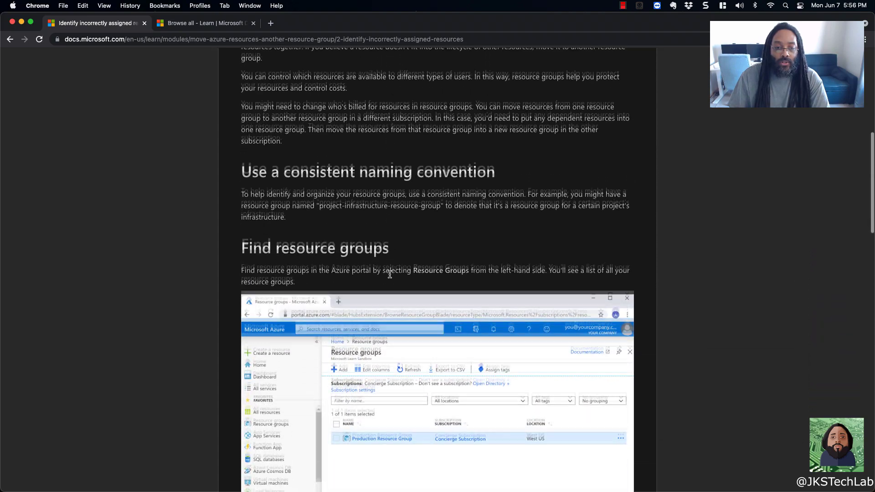
scroll(389, 276, down, 2)
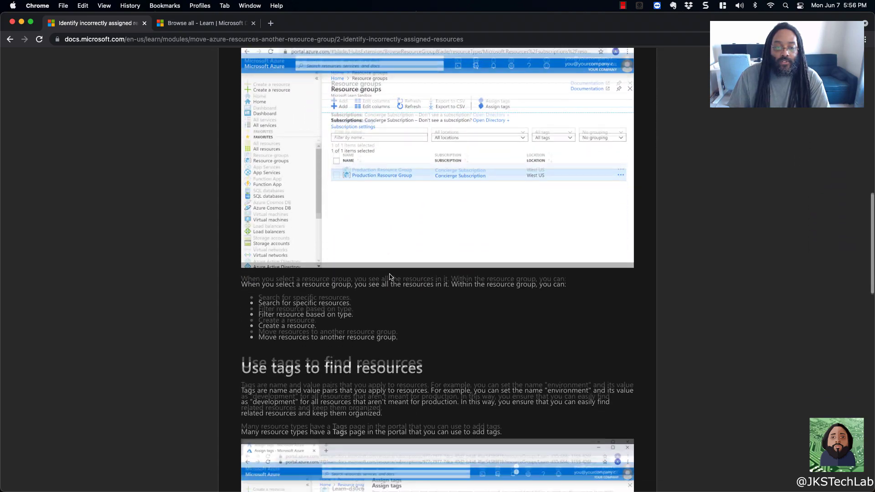
scroll(389, 276, down, 11)
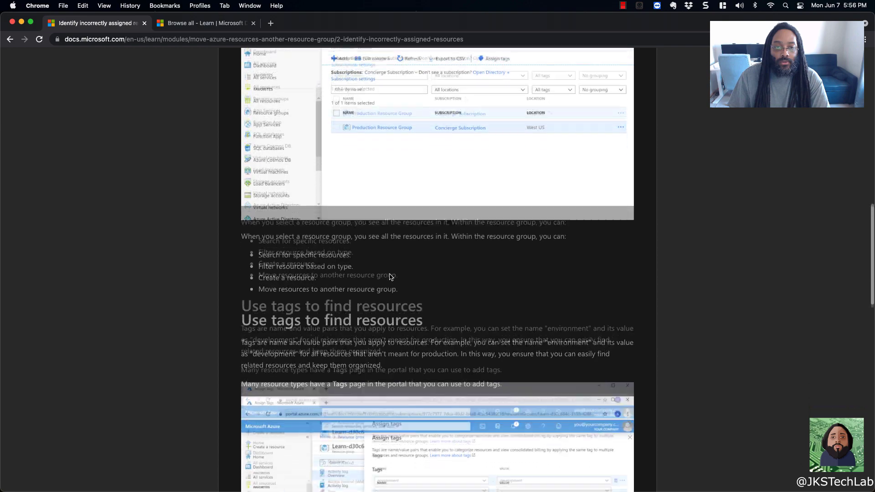
scroll(390, 276, down, 9)
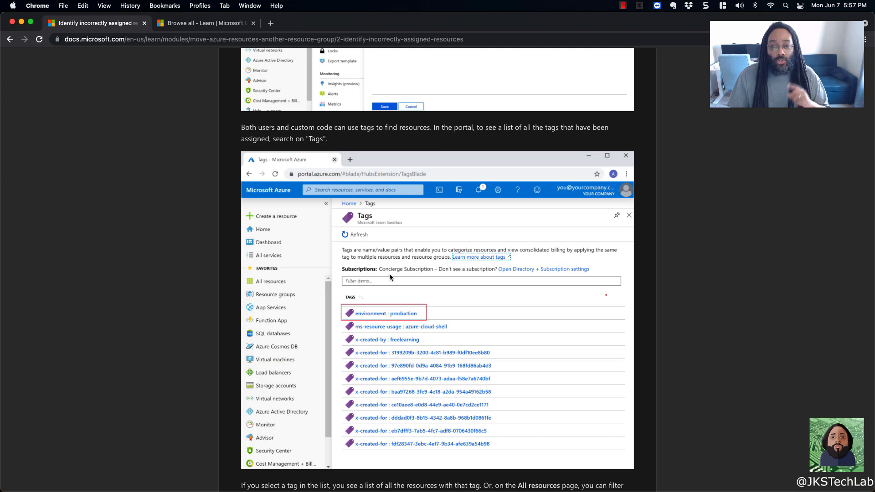
scroll(389, 273, down, 6)
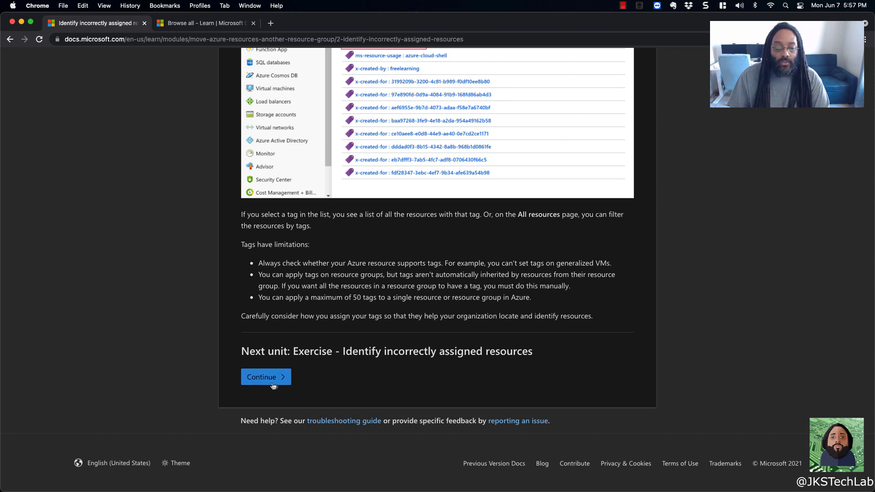
click(270, 385)
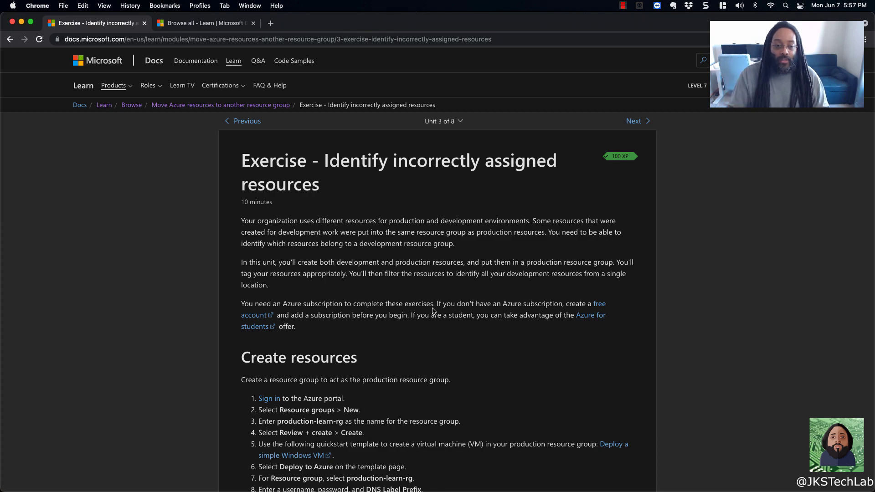
scroll(433, 311, down, 5)
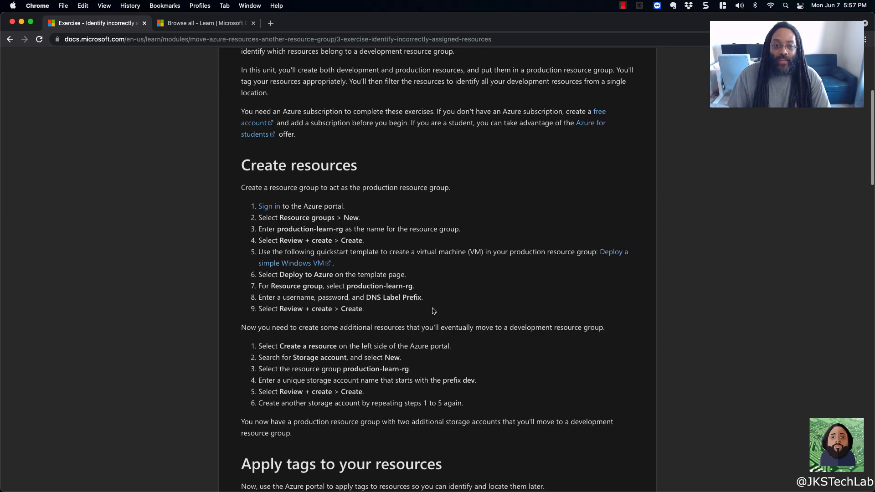
scroll(433, 311, down, 3)
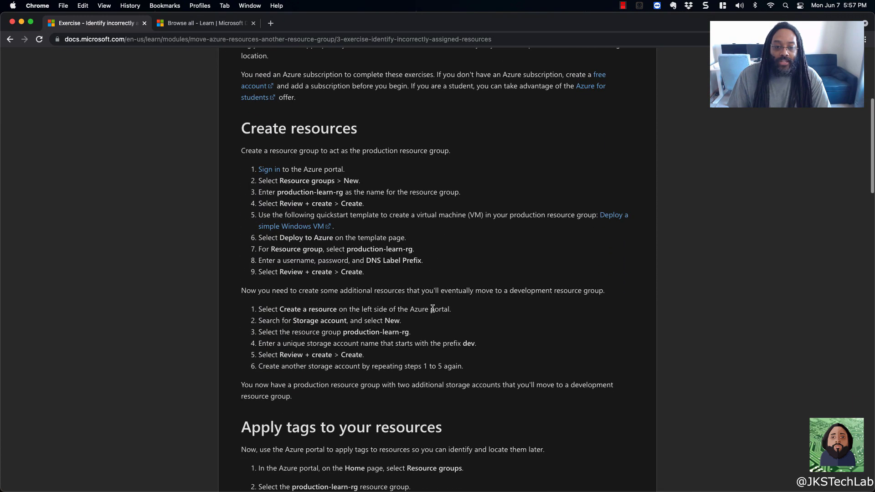
scroll(433, 311, down, 4)
scroll(432, 310, up, 10)
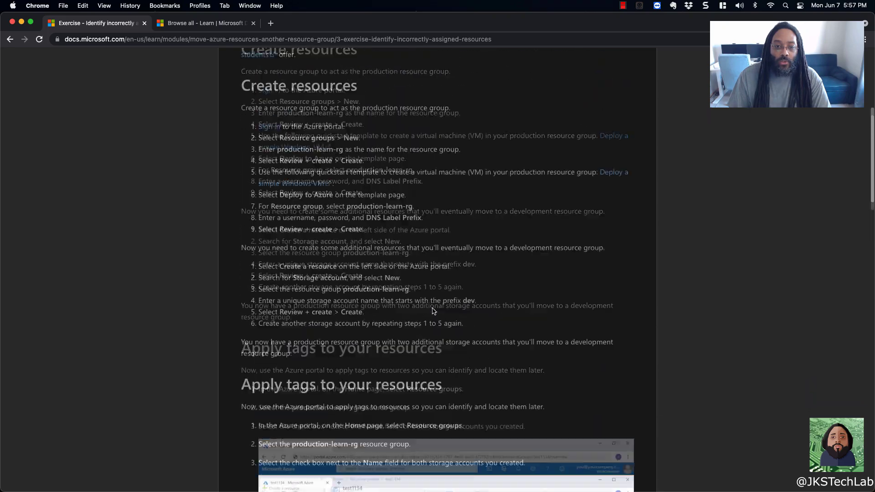
scroll(433, 311, down, 4)
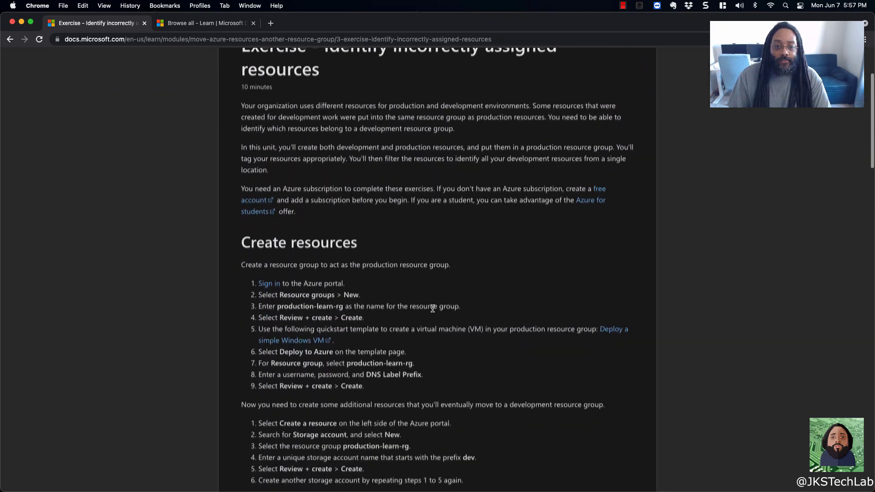
scroll(433, 309, down, 3)
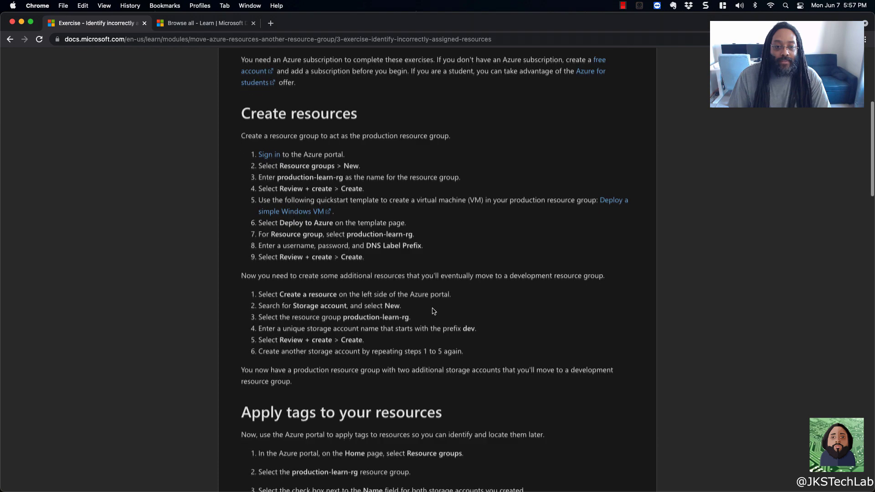
scroll(433, 309, up, 4)
scroll(432, 311, up, 4)
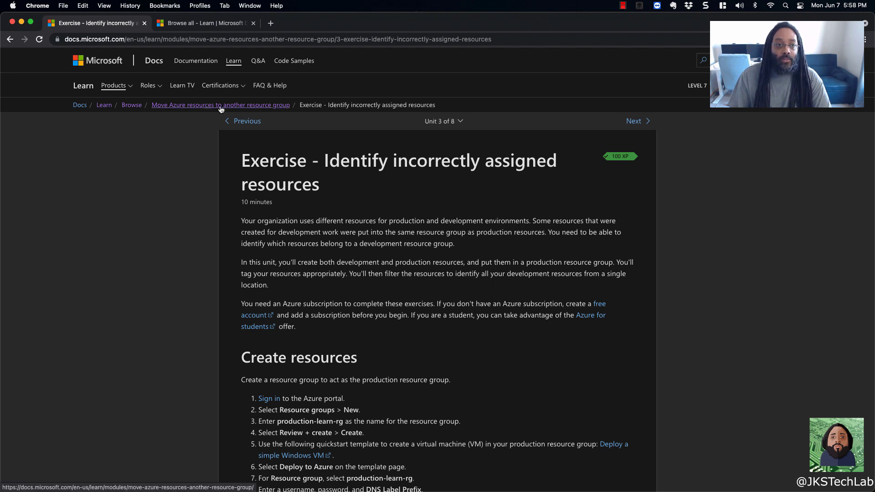
click(236, 66)
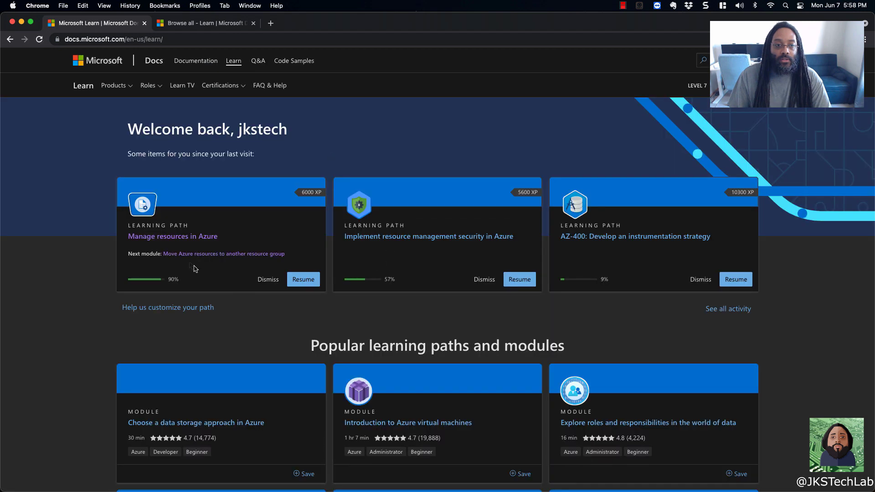
- Go via Manage resources in Azure and Control Azure services with the CLI to the Unit 5 website exercise
click(180, 237)
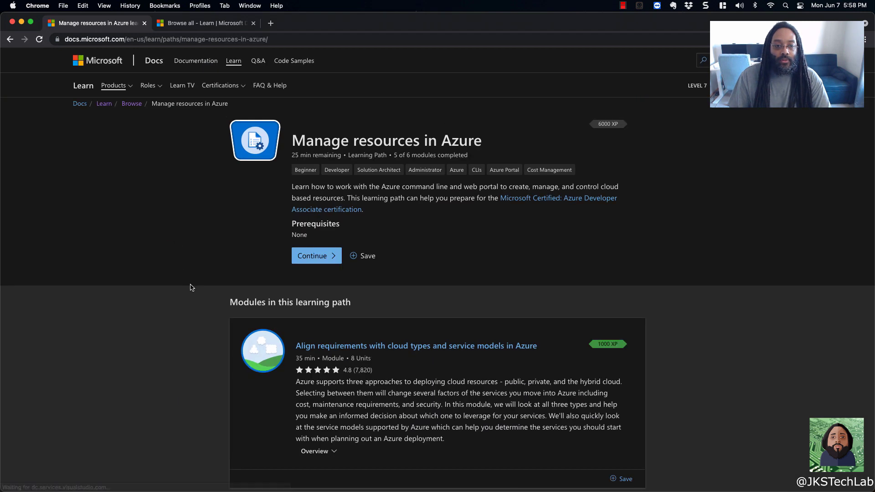
scroll(191, 287, down, 5)
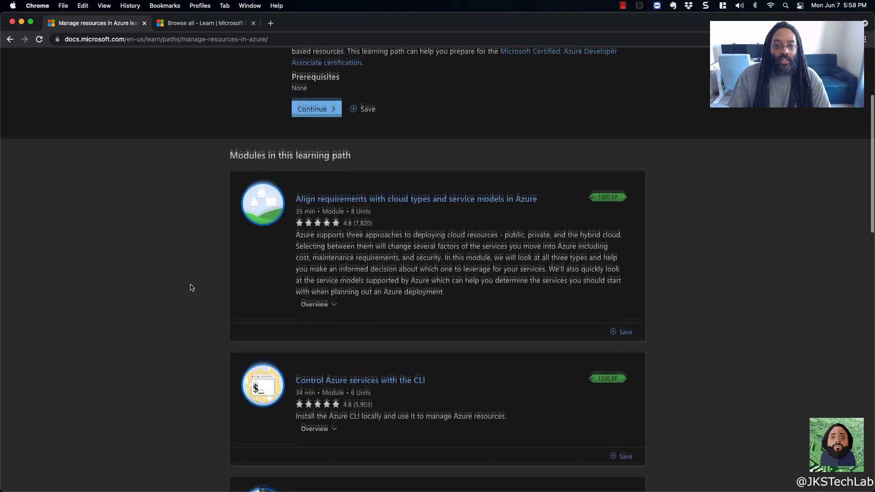
scroll(191, 287, down, 7)
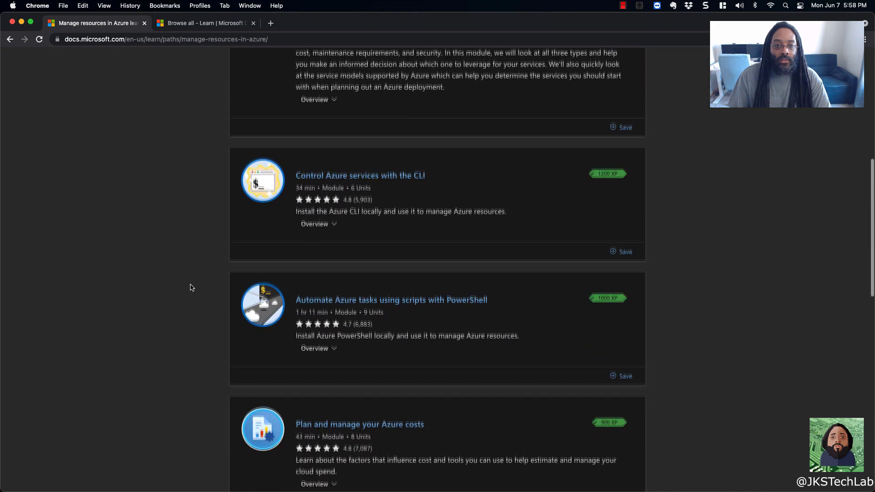
scroll(192, 287, down, 2)
scroll(417, 162, up, 1)
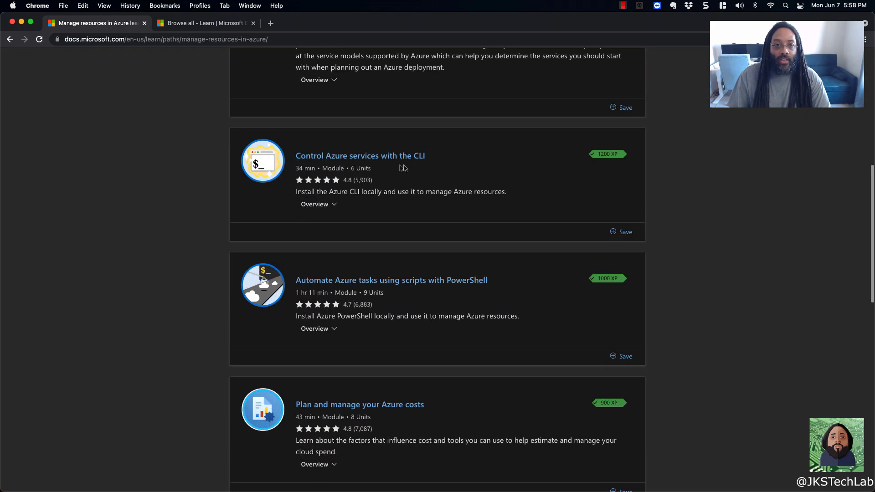
click(386, 158)
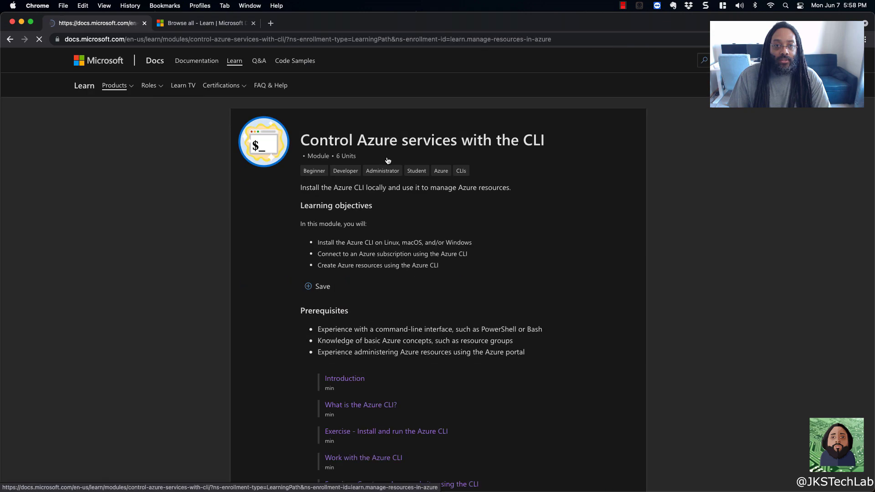
scroll(408, 261, down, 4)
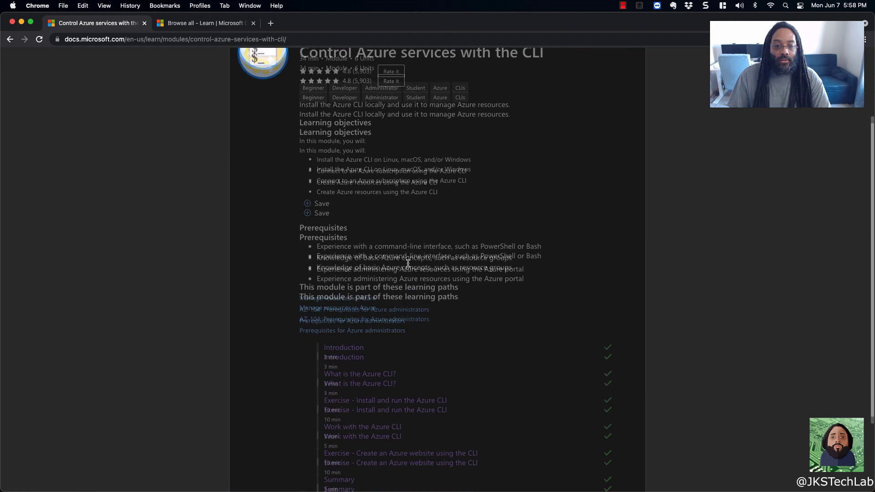
scroll(408, 263, down, 3)
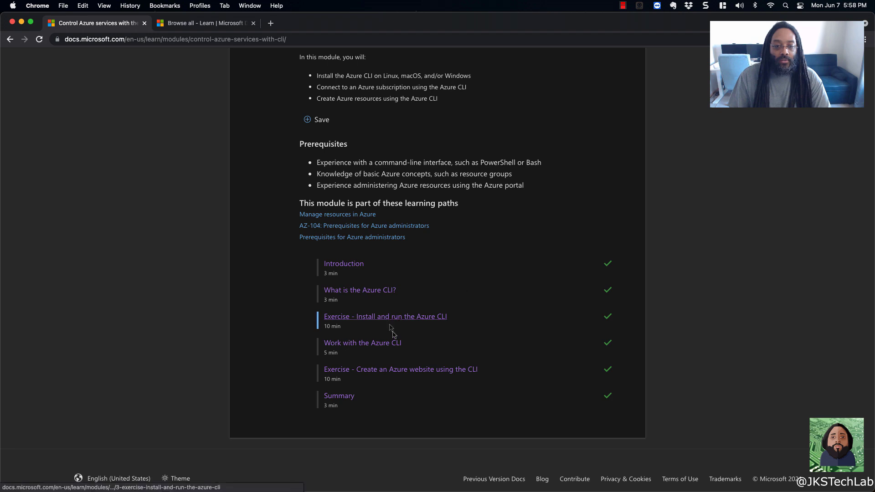
click(389, 372)
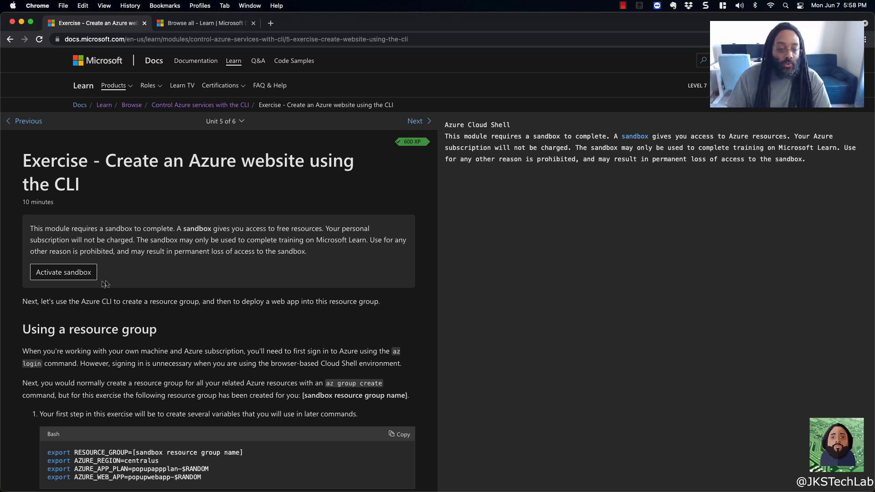
- Activate the sandbox for the Create an Azure website using the CLI exercise
click(59, 275)
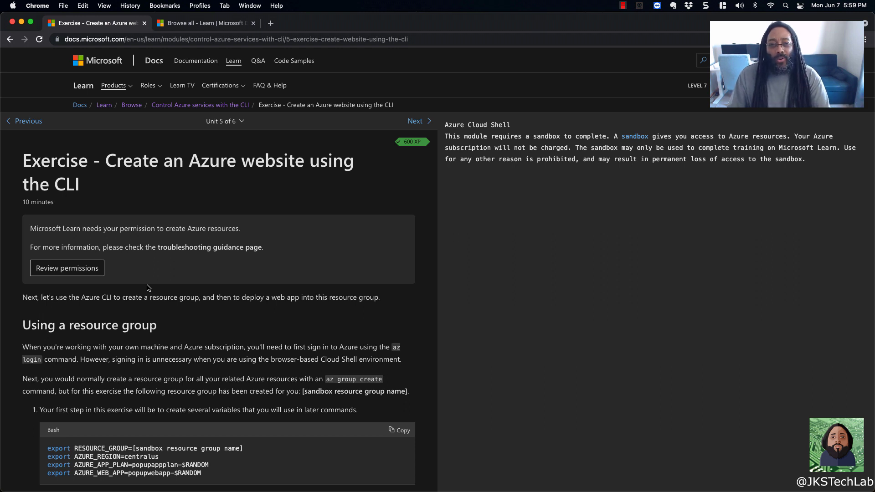
- Review and approve the sandbox's permissions to create Azure resources
scroll(147, 288, down, 3)
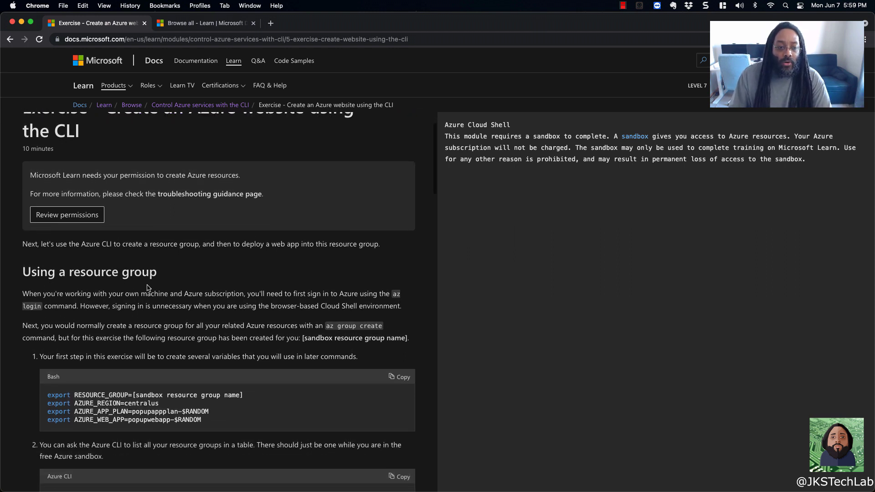
scroll(147, 288, down, 1)
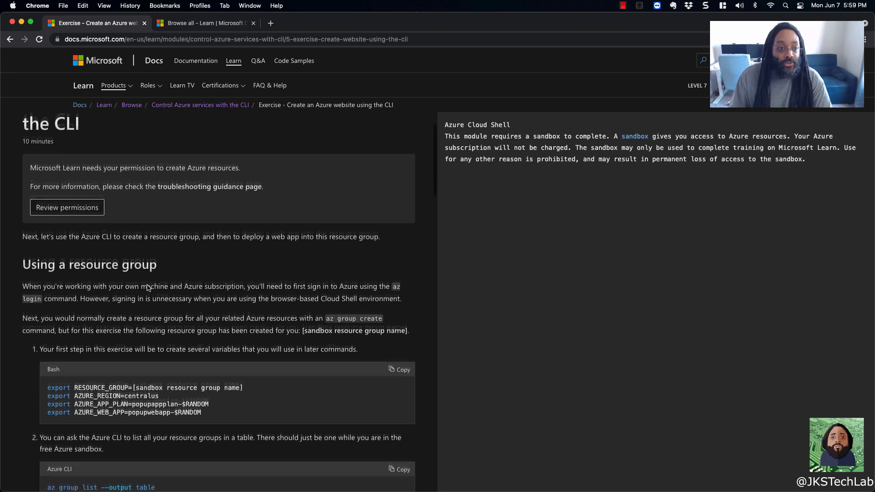
scroll(123, 255, up, 2)
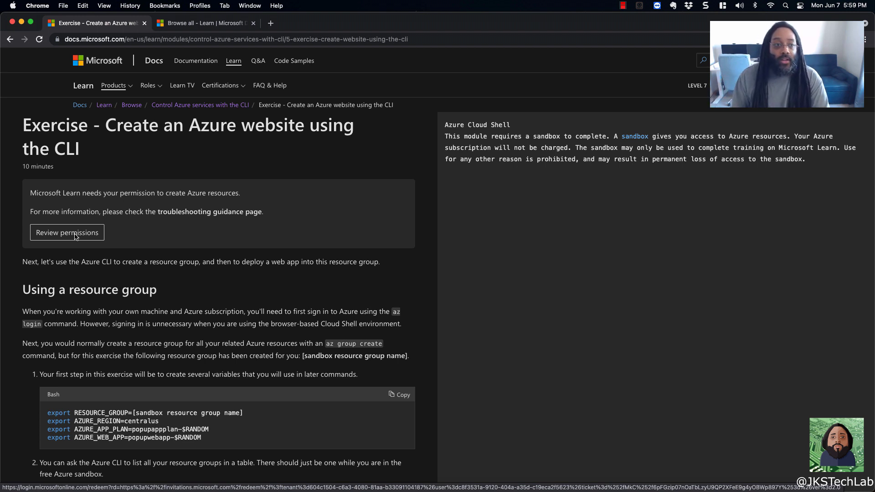
click(75, 234)
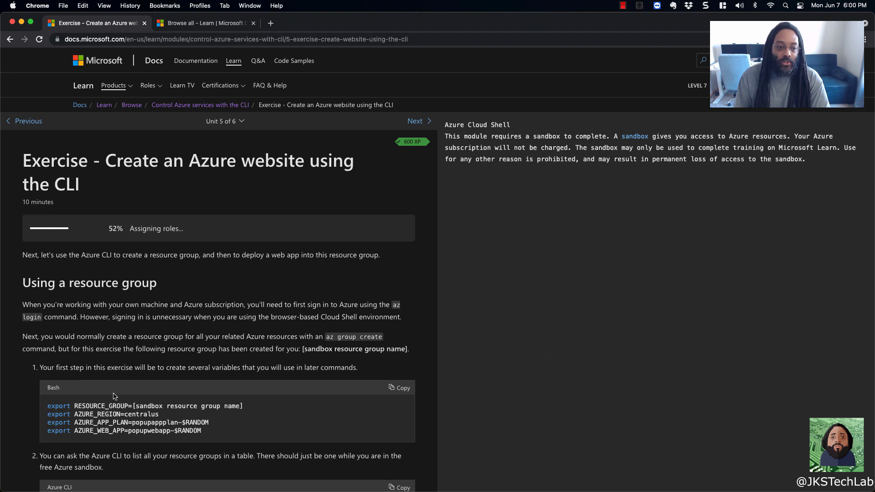
- Scroll the lesson back to the top while Cloud Shell connects to the sandbox
scroll(195, 390, down, 4)
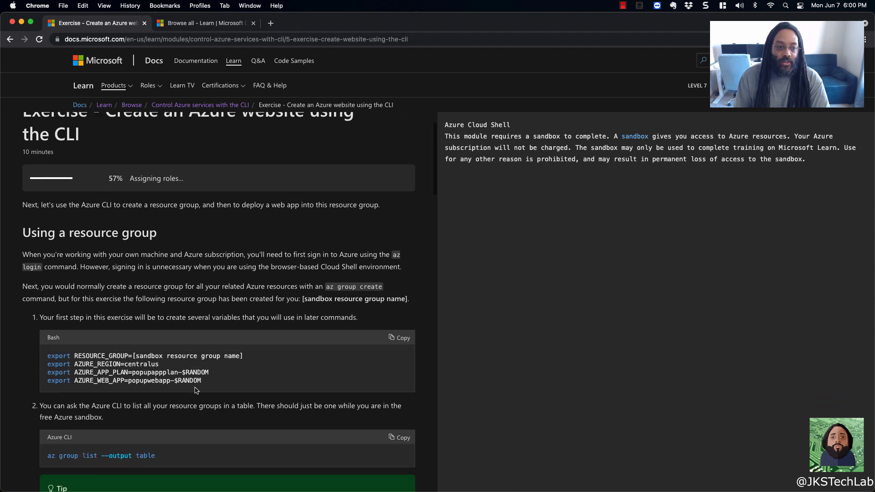
scroll(195, 390, down, 7)
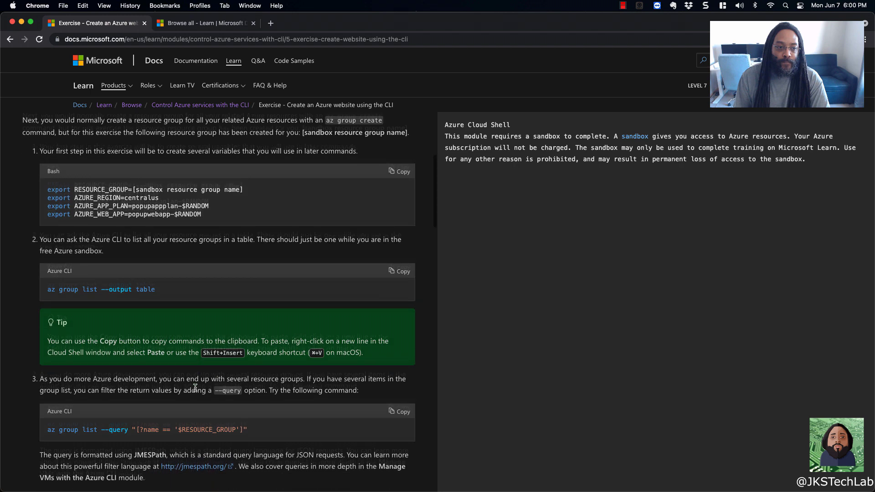
scroll(195, 390, down, 2)
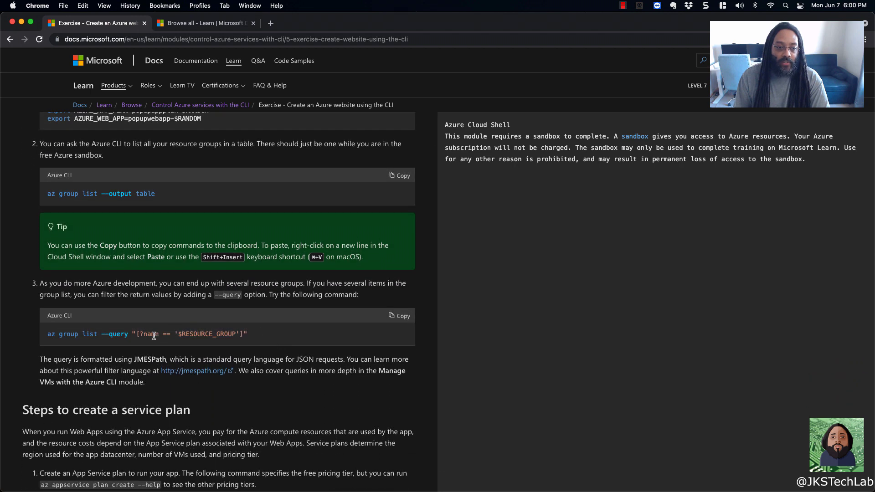
scroll(146, 362, down, 5)
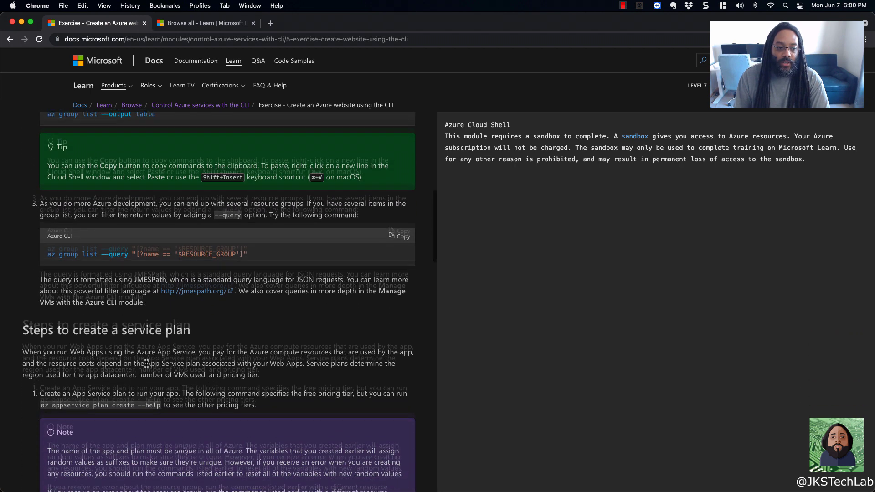
scroll(146, 364, down, 4)
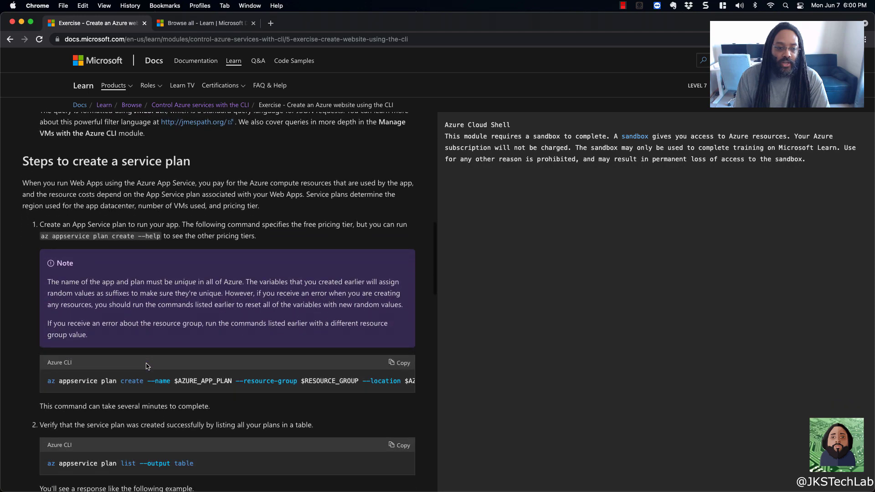
scroll(146, 363, up, 4)
scroll(147, 363, down, 8)
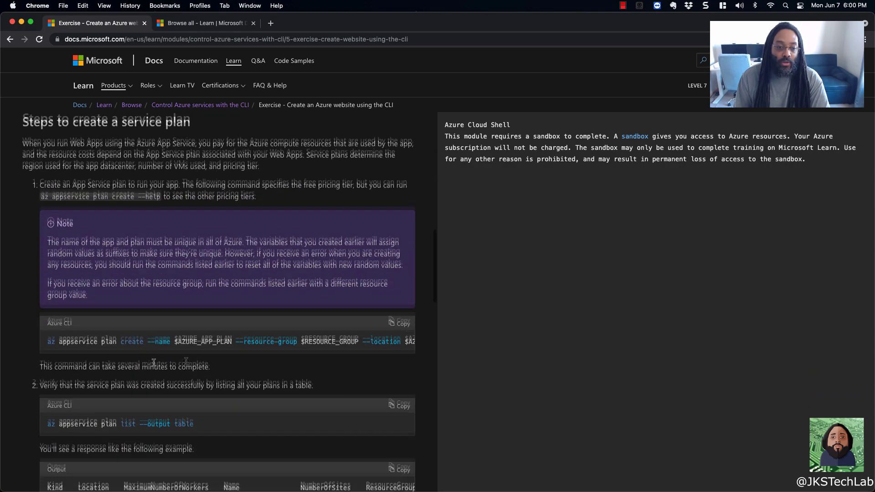
scroll(234, 360, up, 15)
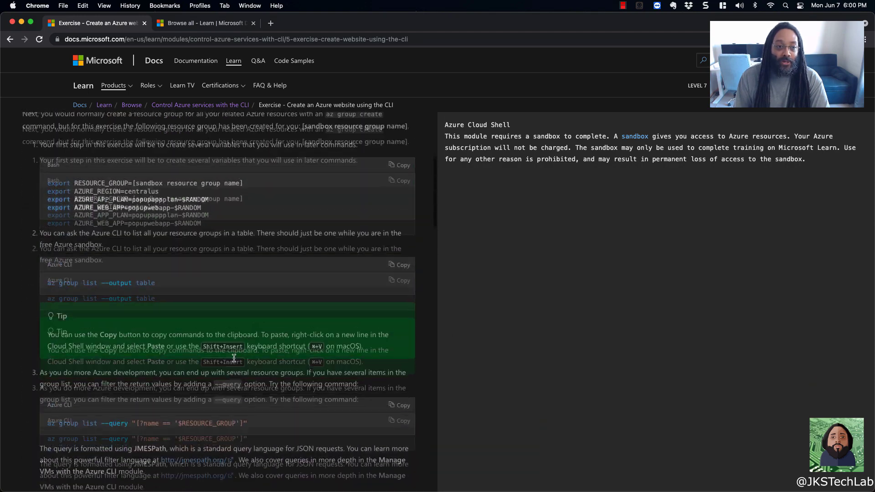
scroll(234, 360, up, 5)
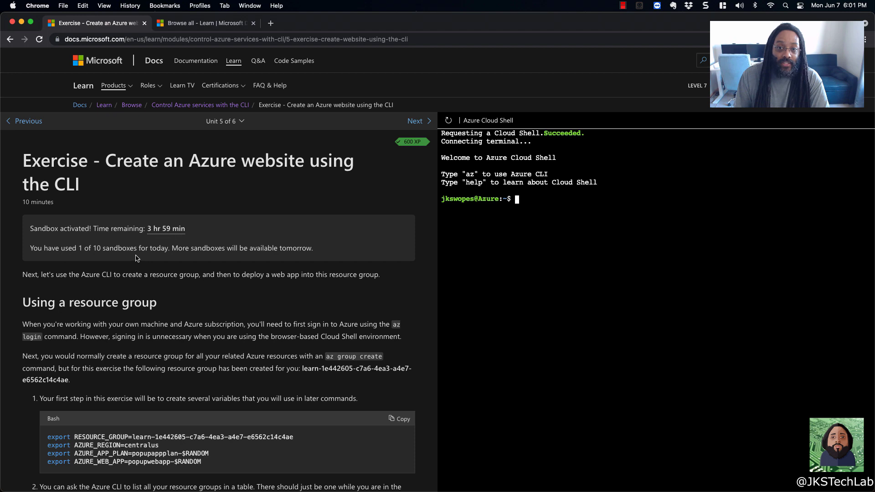
- Paste and run the exports for RESOURCE_GROUP, AZURE_REGION=centralus, AZURE_APP_PLAN and AZURE_WEB_APP
scroll(148, 362, down, 3)
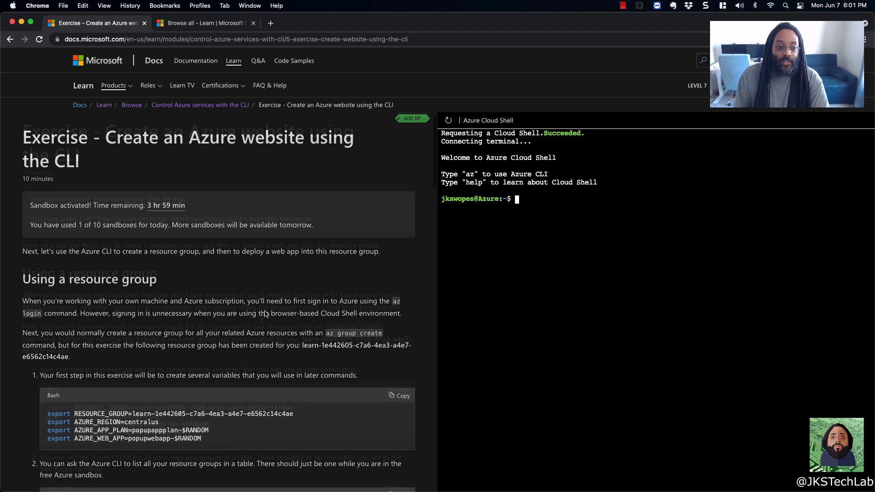
scroll(148, 361, down, 3)
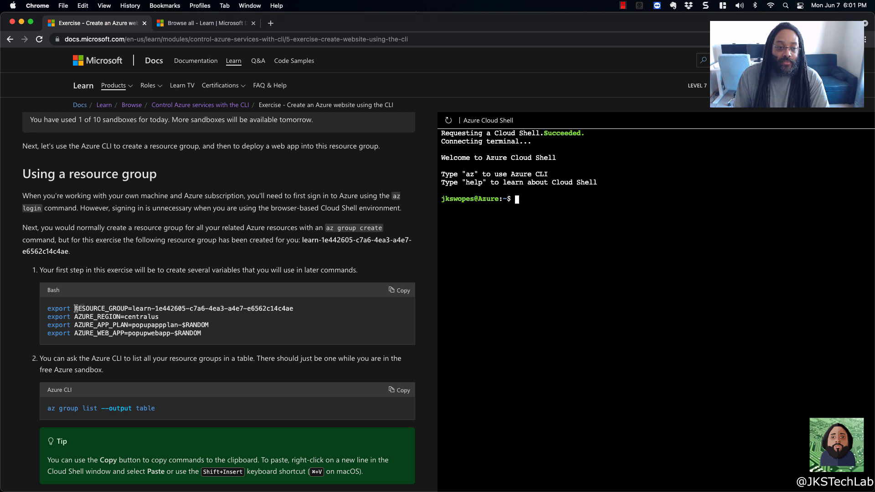
click(401, 295)
right_click(517, 200)
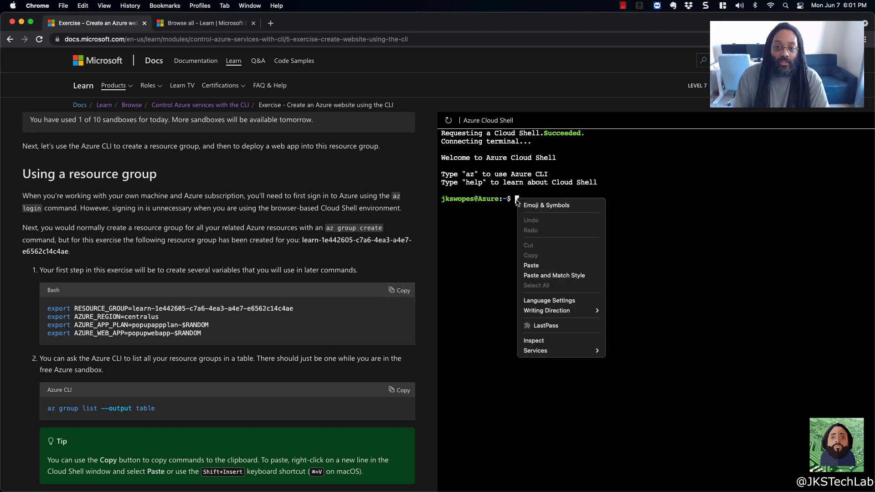
click(536, 266)
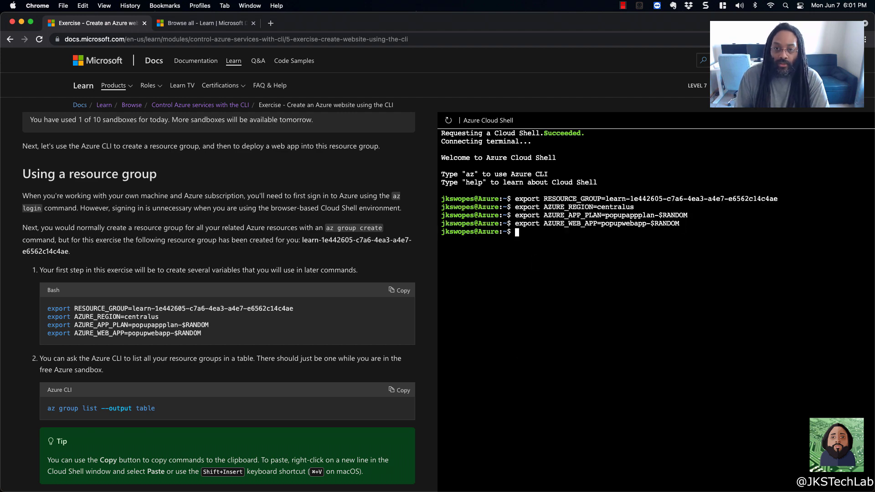
scroll(276, 270, down, 2)
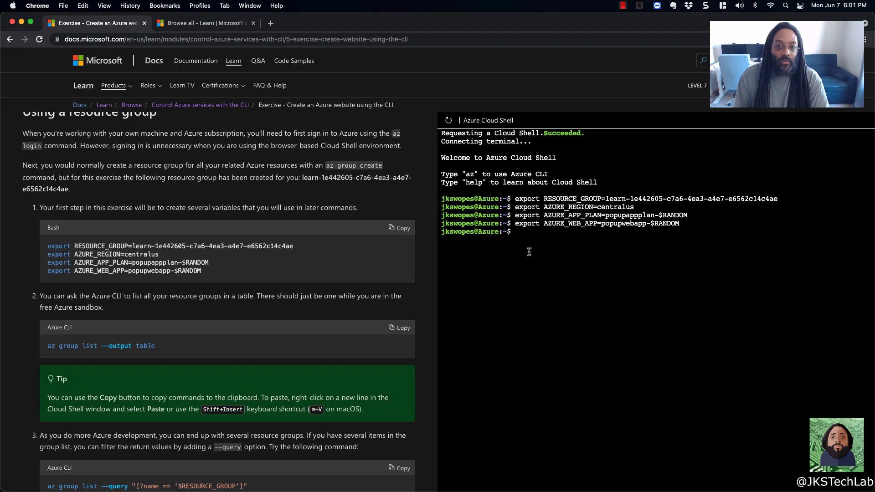
key(Return)
key(Return)
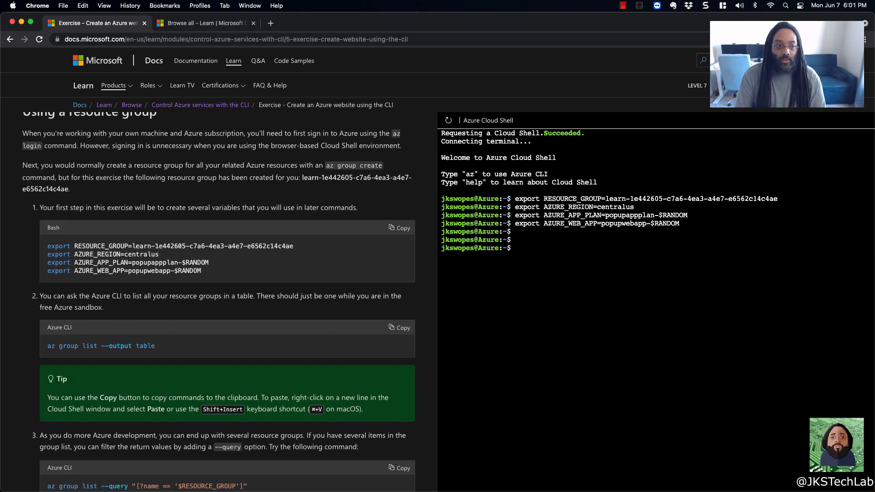
- List the resource groups as a table with az group list --output table
text(az group li)
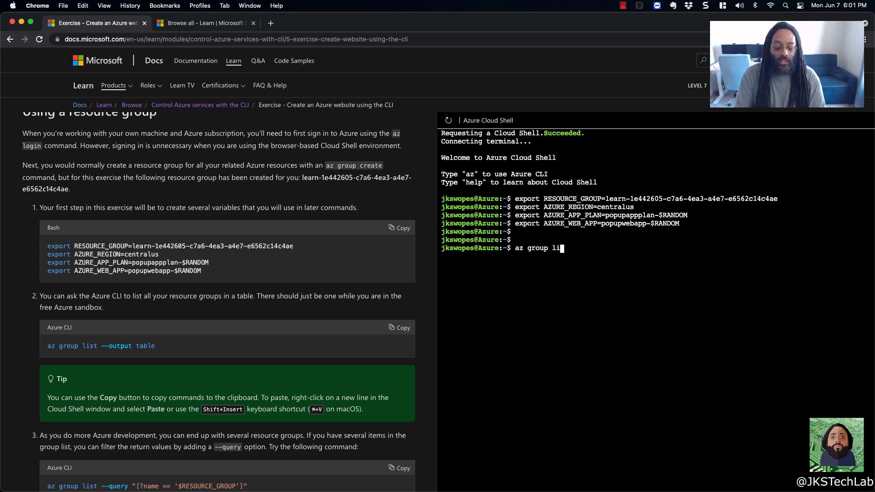
text(st --outpu )
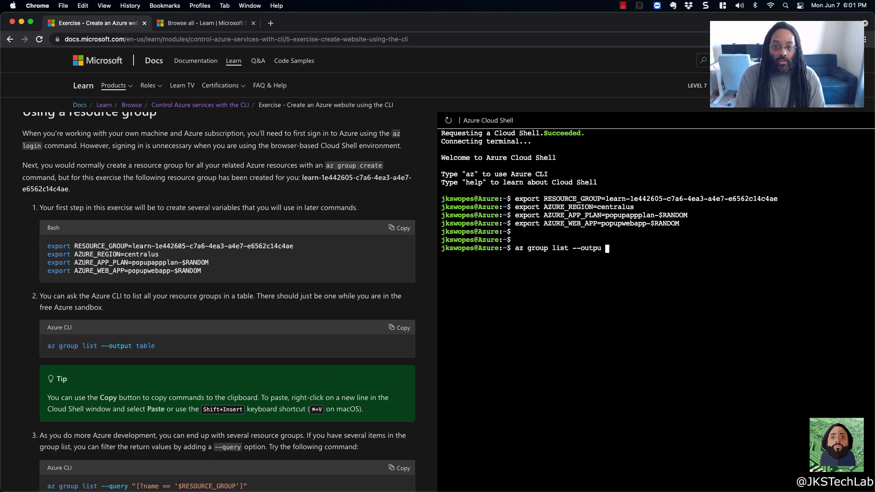
text(t table)
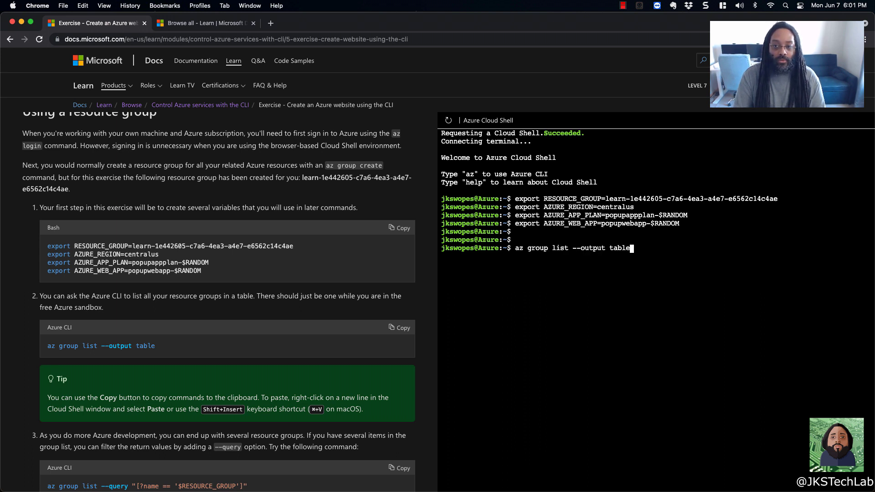
key(Return)
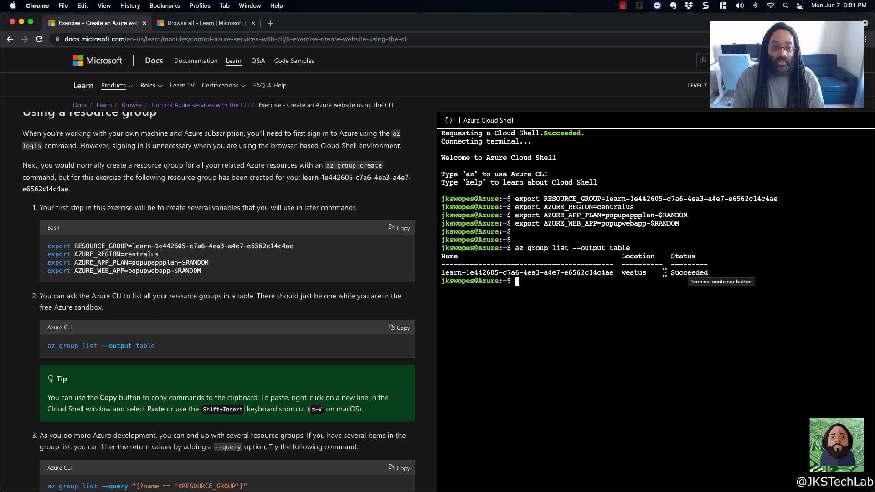
scroll(368, 344, down, 5)
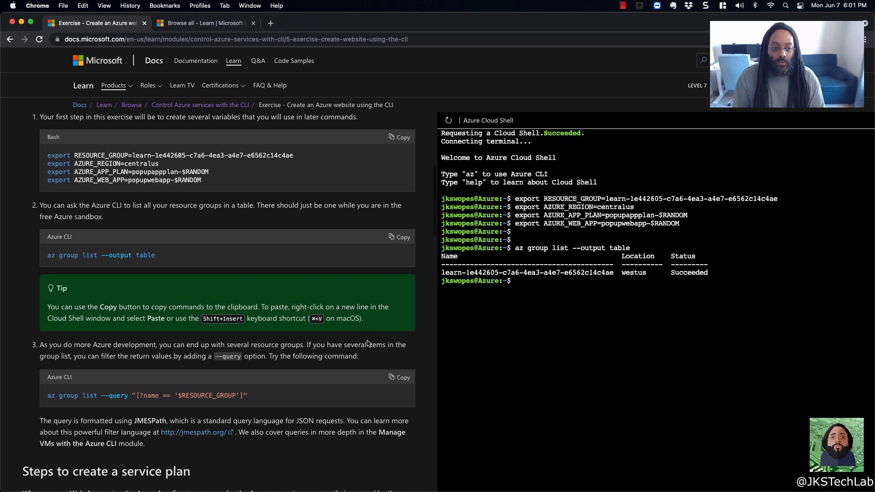
- Query the sandbox resource group's JSON details with az group list --query "[?name == '$RESOURCE_GROUP']"
key(Return)
key(Return)
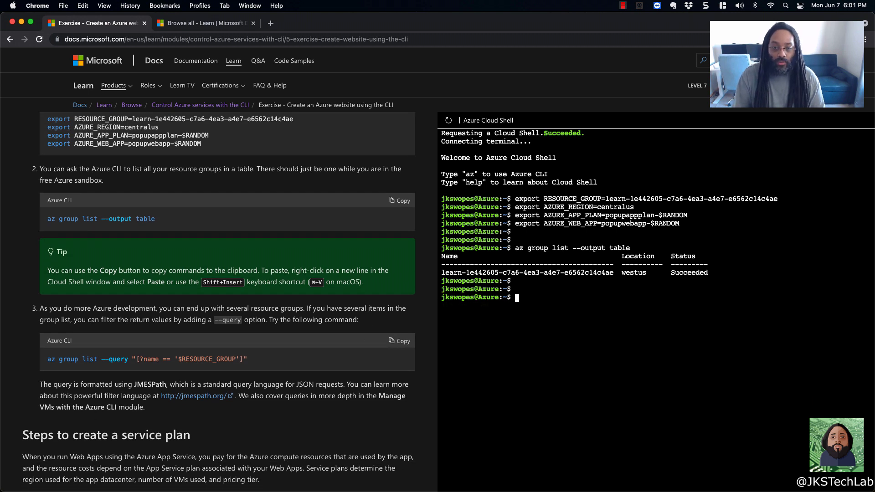
text(az gro)
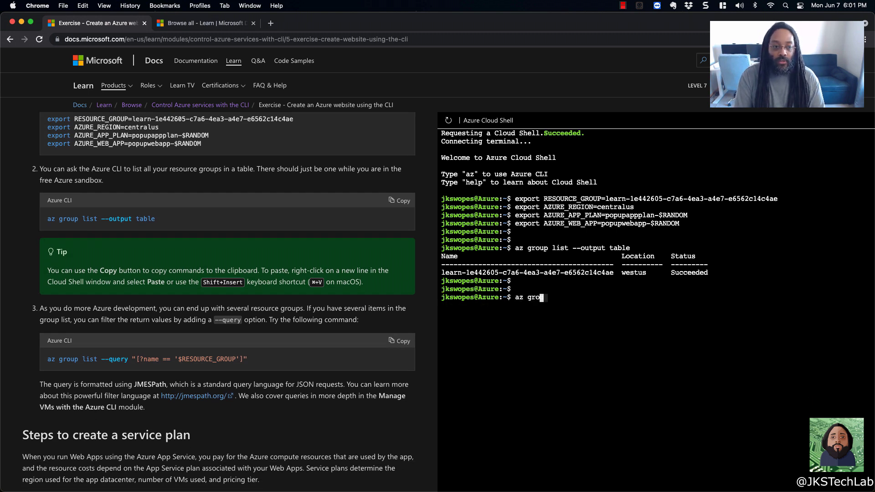
text(up list --query ")
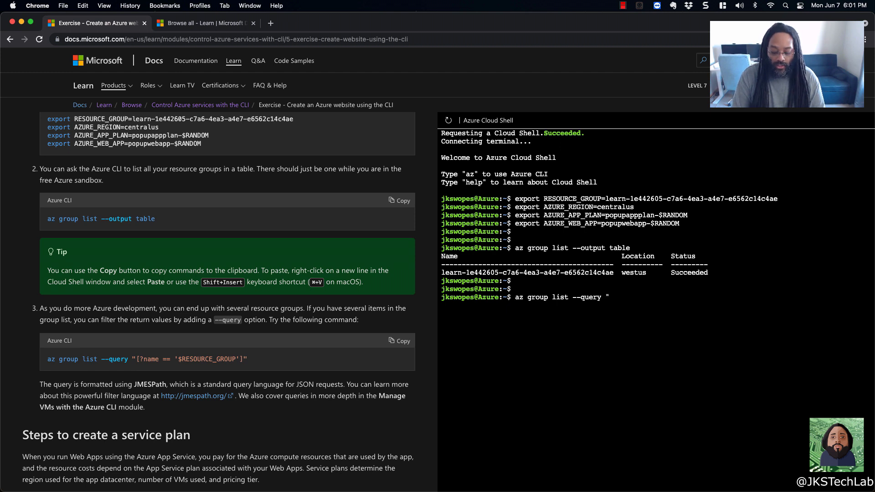
text([)
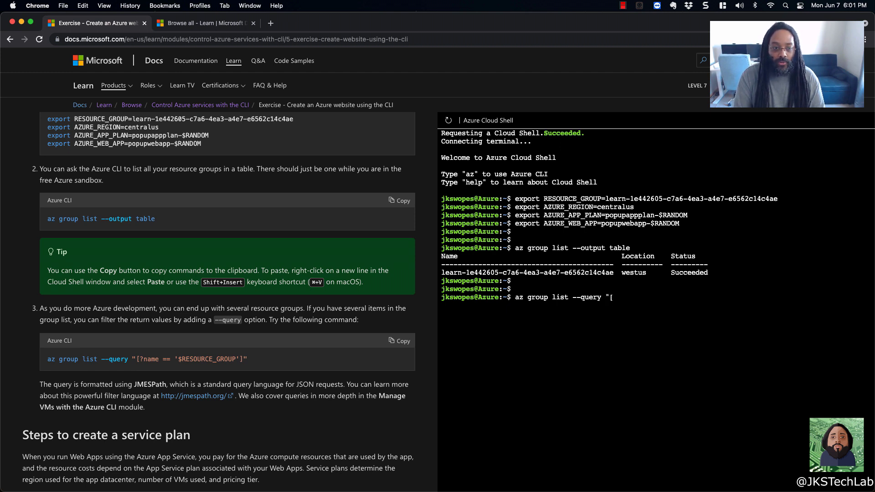
text(?)
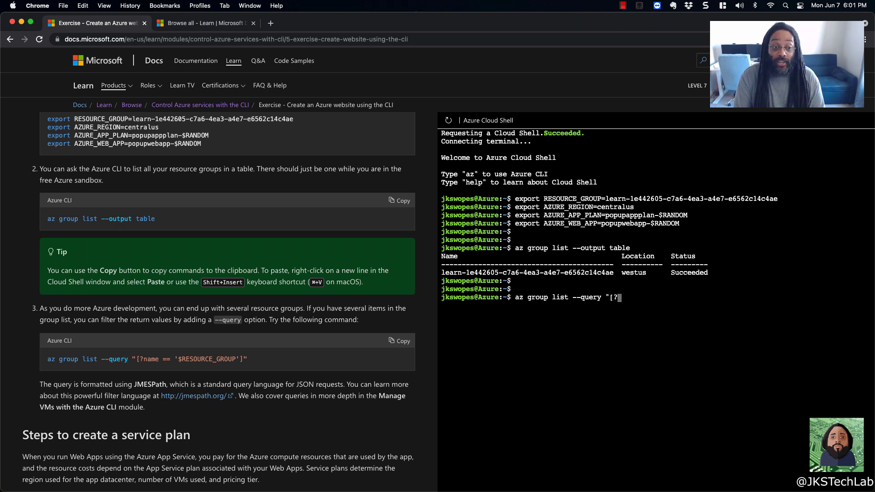
text(name)
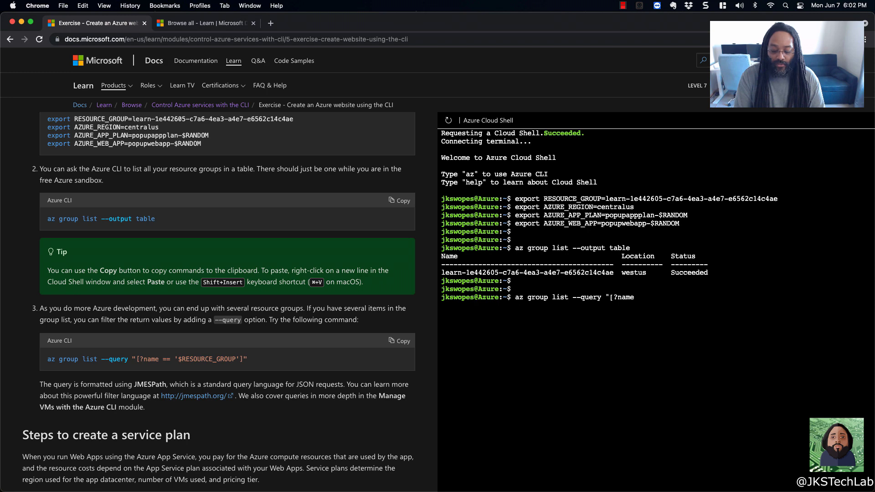
text( == '$RESOURCE_GROUP']")
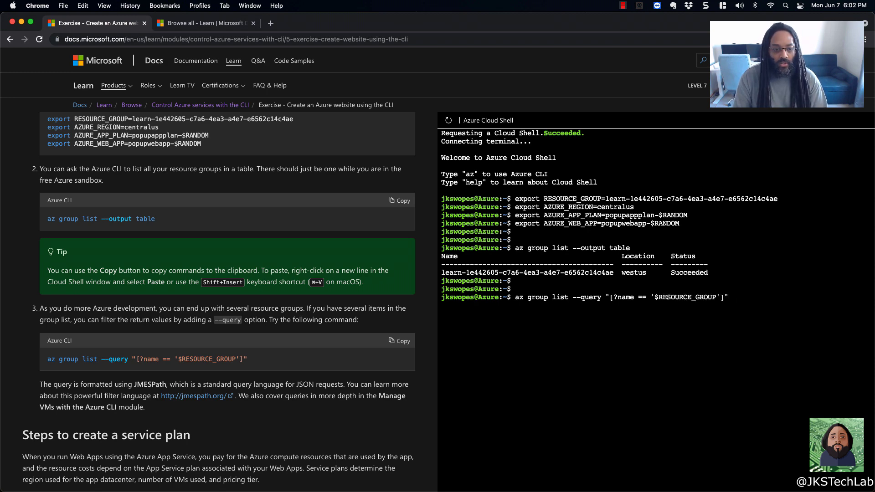
key(Return)
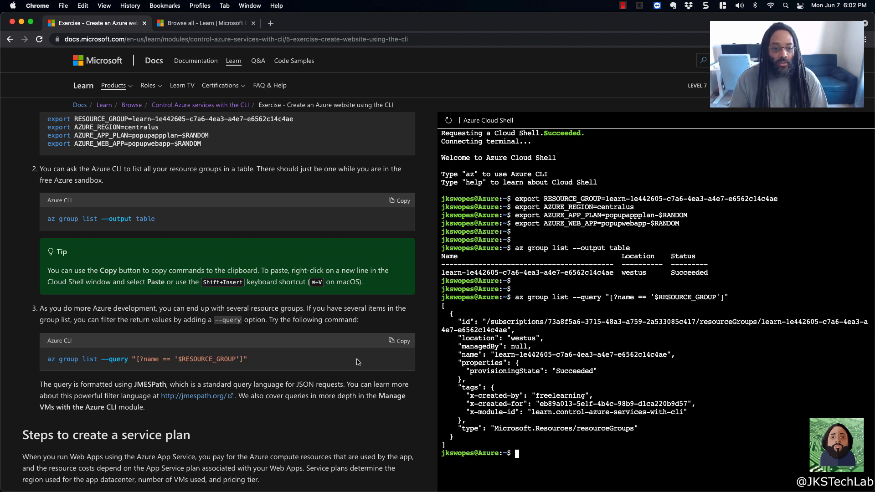
scroll(357, 362, down, 1)
- Run the az appservice plan create command to create popupappplan-22008 on the Free F1 tier
scroll(357, 363, down, 5)
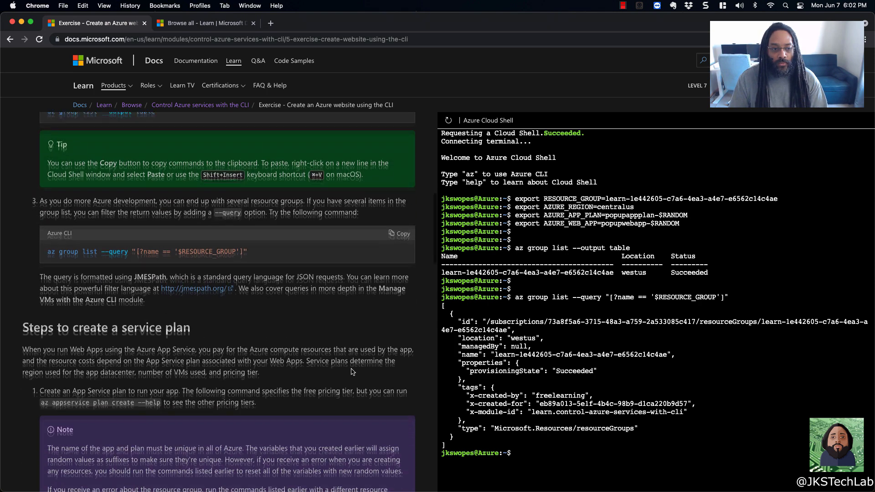
scroll(351, 371, down, 5)
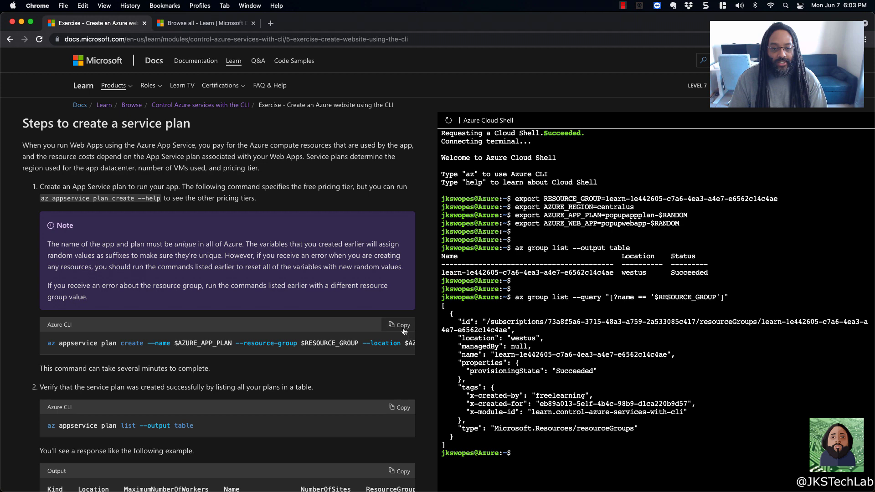
click(403, 328)
right_click(518, 456)
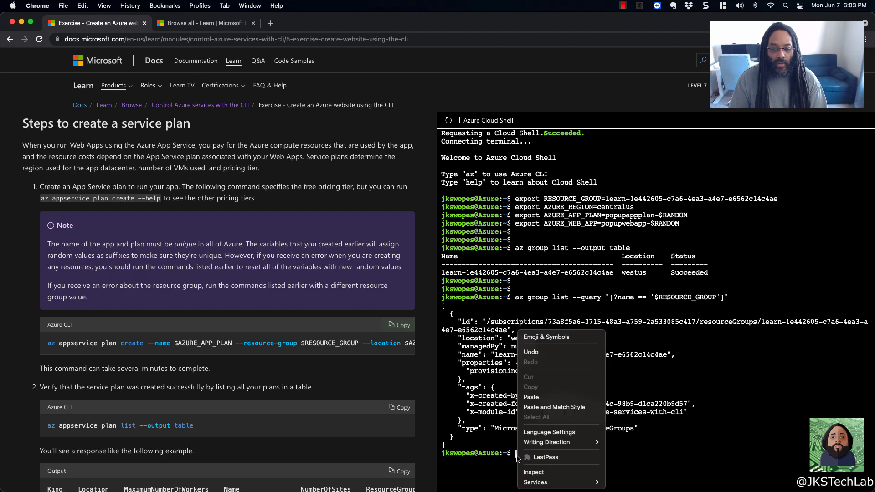
click(542, 398)
key(Return)
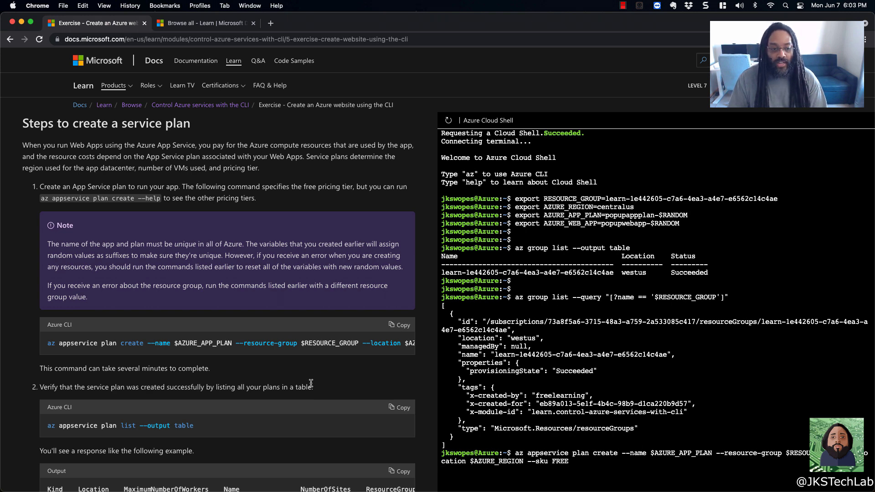
scroll(308, 384, down, 4)
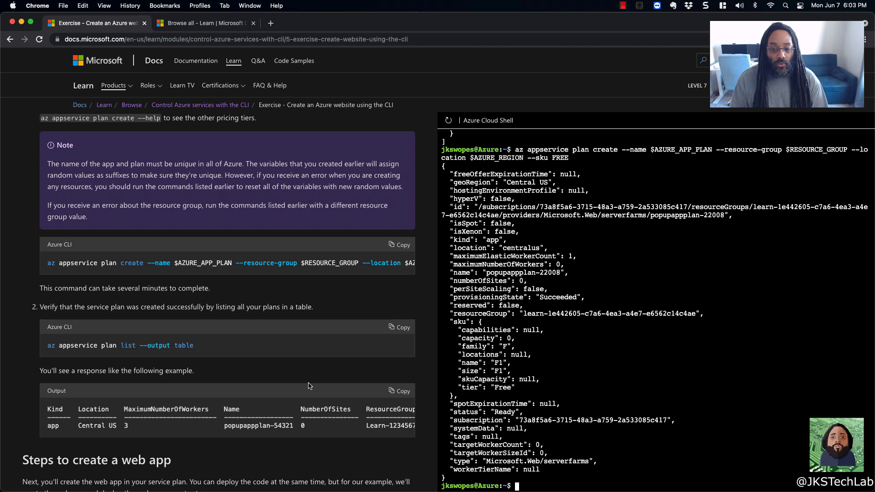
scroll(354, 382, down, 3)
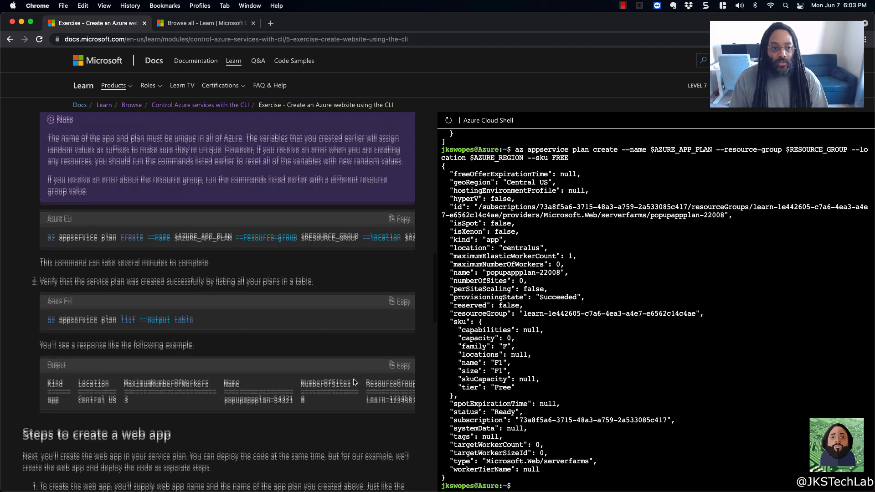
- List the App Service plans with az appservice plan list --output table
text(AZ)
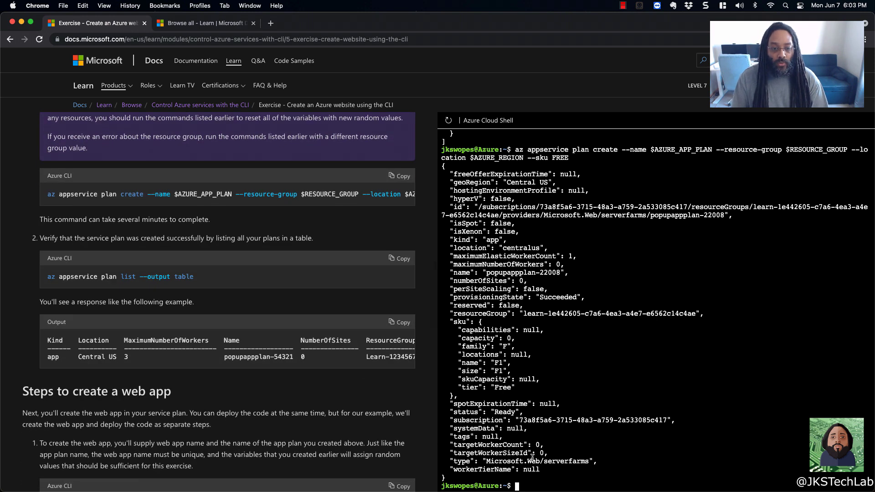
key(BackSpace)
key(BackSpace)
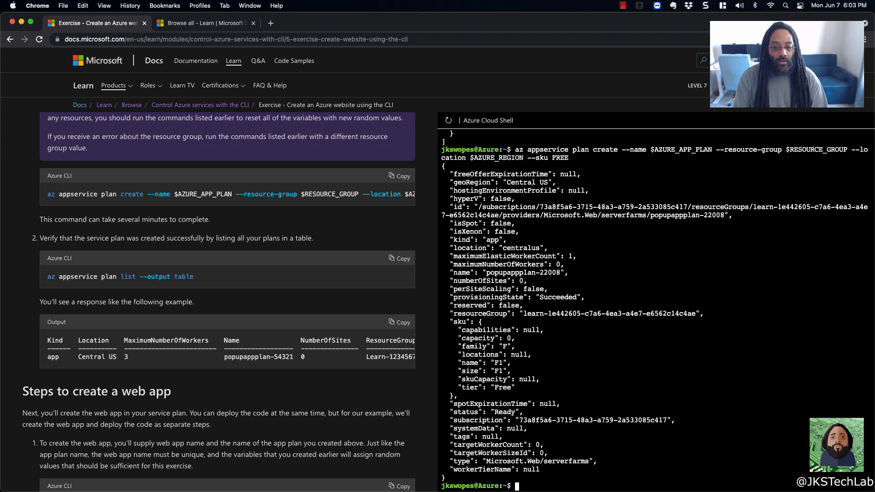
text(az )
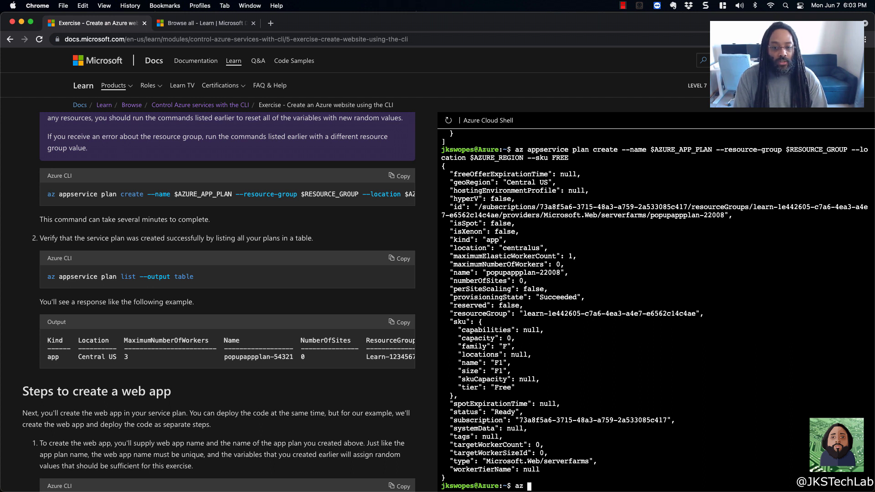
text(appservice plan list --ou)
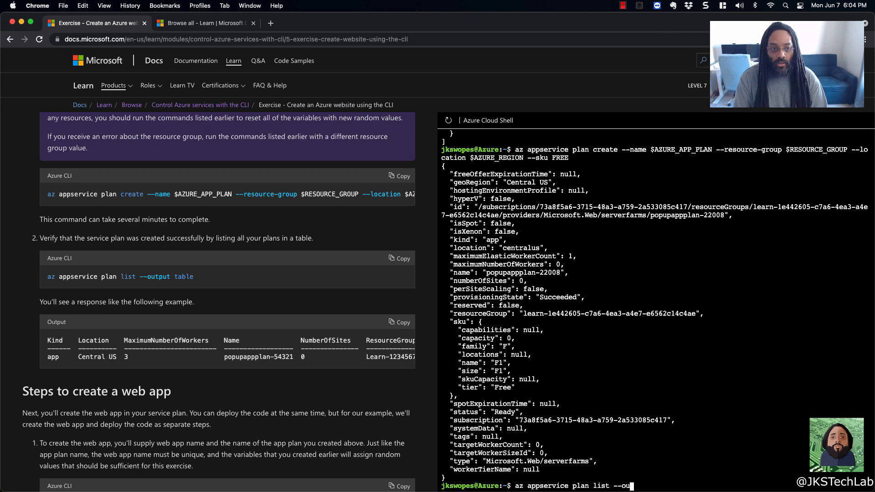
text(tput table)
key(Return)
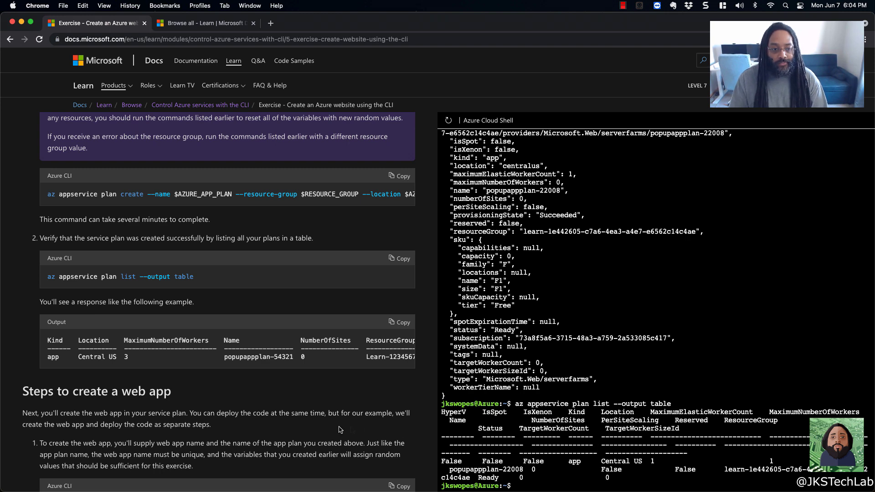
scroll(336, 430, down, 3)
scroll(336, 429, down, 7)
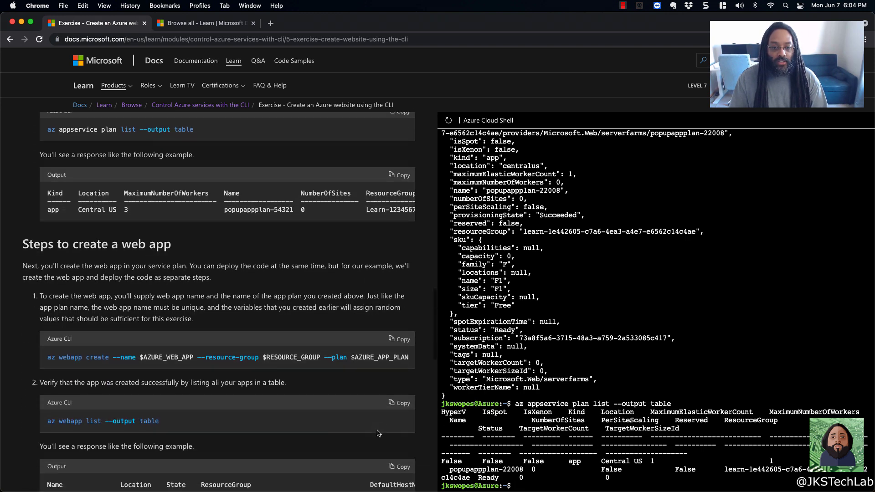
scroll(376, 425, up, 1)
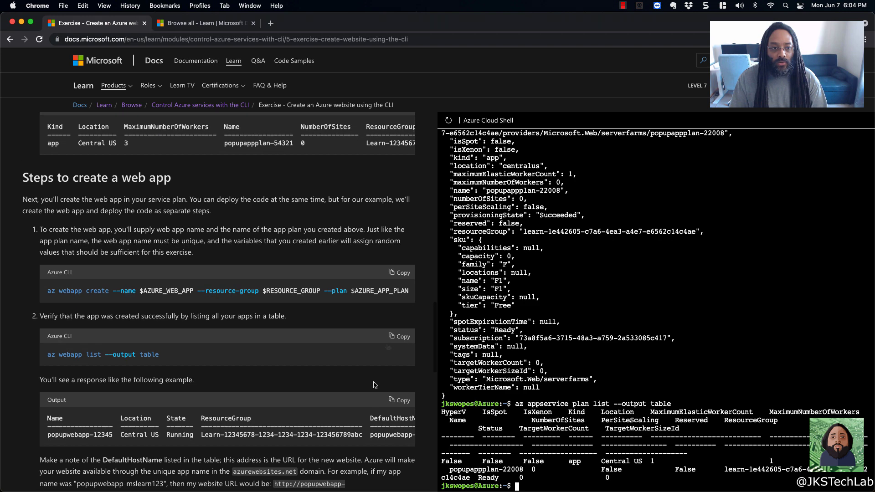
- Create the web app in the plan by running the copied az webapp create command
click(402, 273)
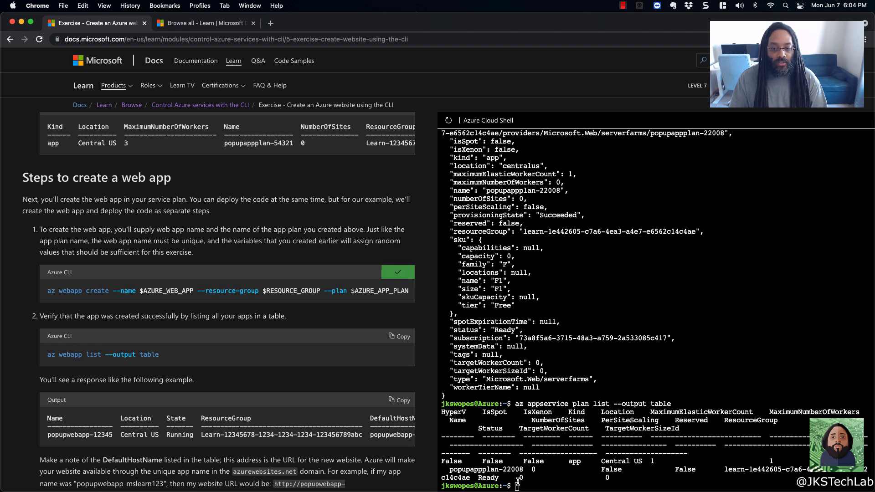
mouse_move(518, 481)
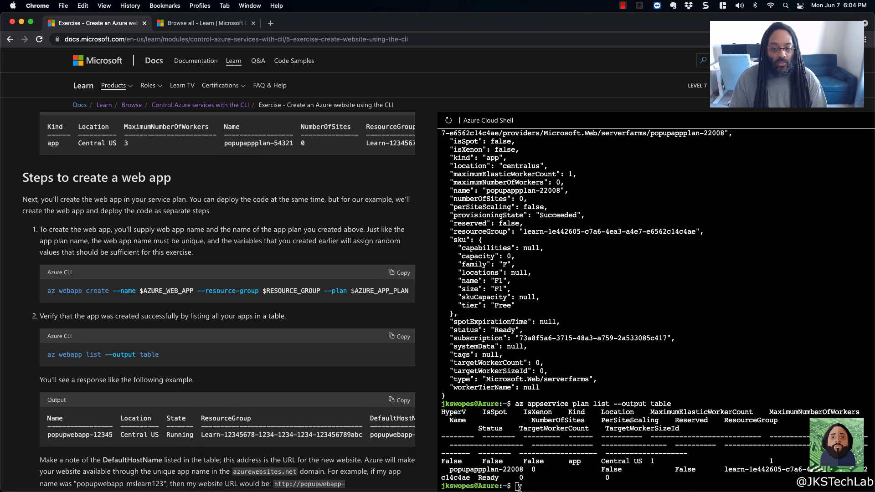
right_click(519, 486)
click(539, 412)
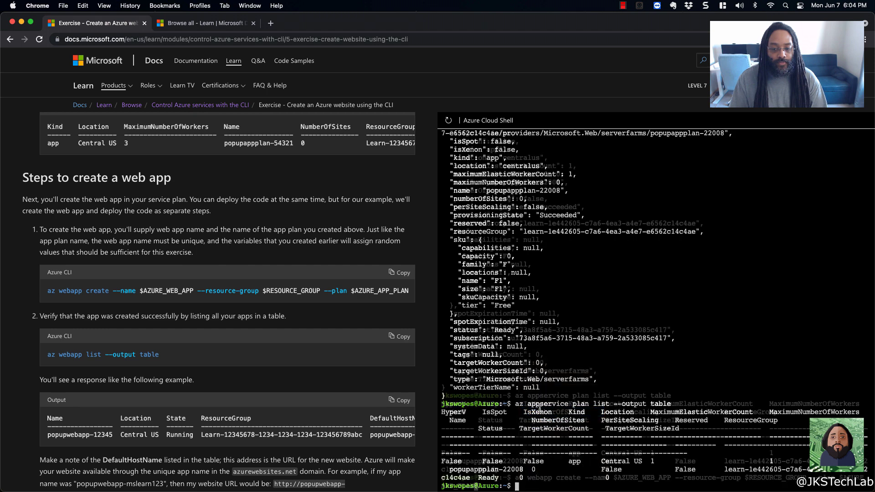
key(Return)
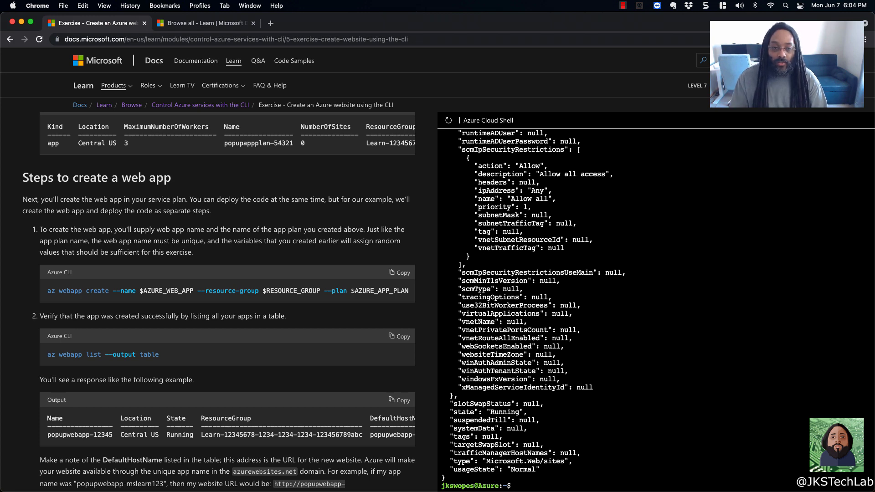
- Clear the terminal and run az webapp list --output table to show popupwebapp-16324 running
key(ctrl+l)
scroll(332, 342, down, 2)
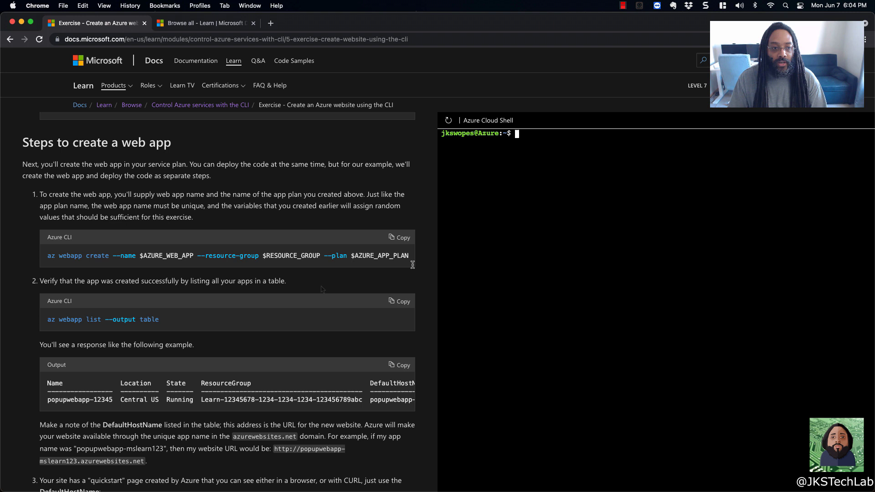
text(az we)
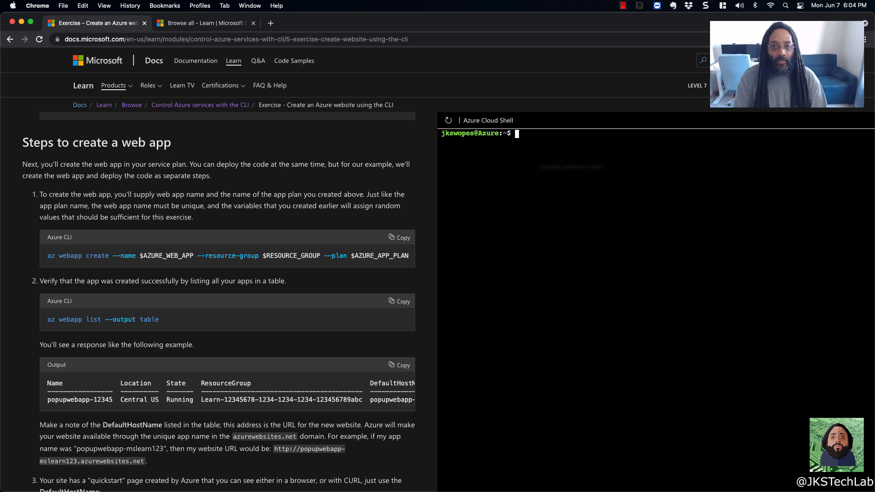
text(bap)
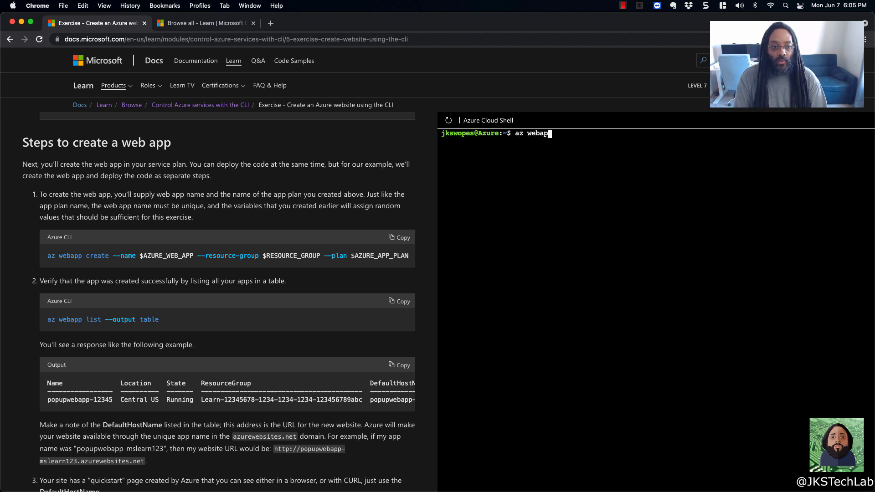
text(p list --output table)
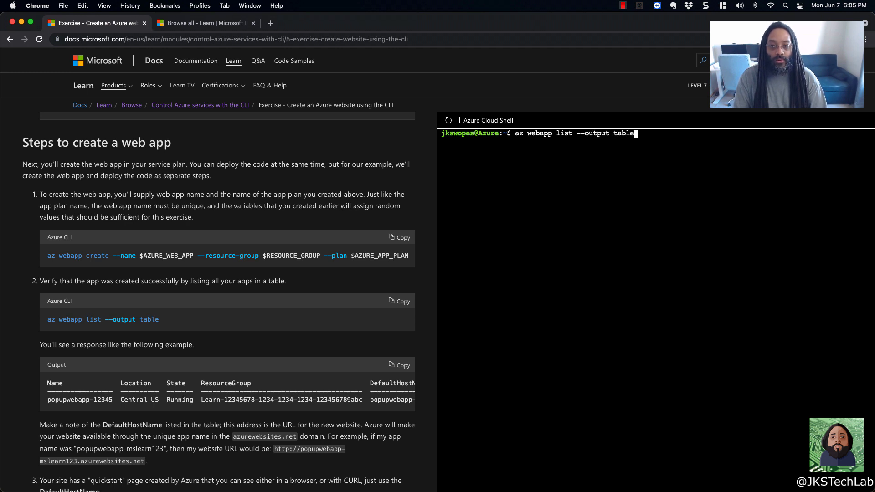
key(Return)
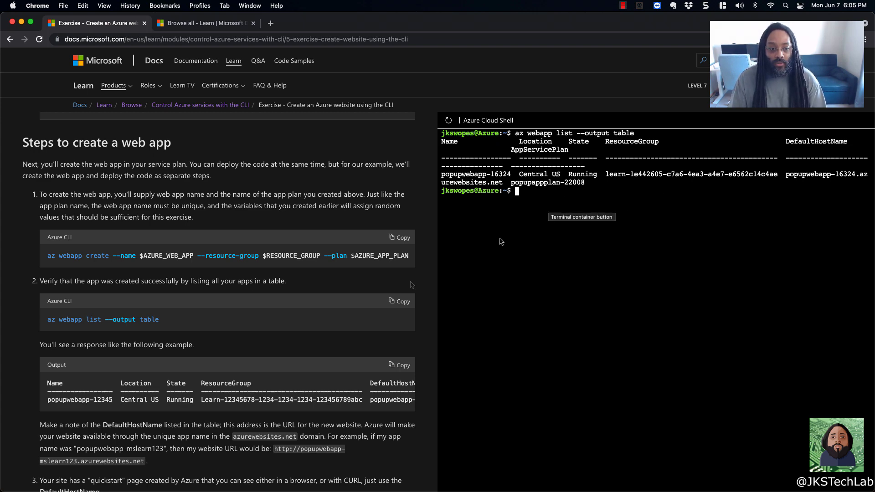
scroll(268, 317, down, 5)
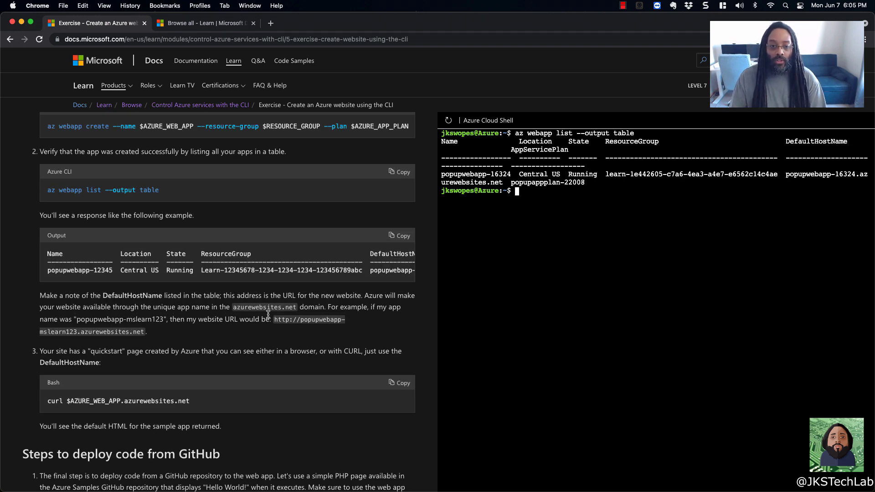
- Run the copied curl command against the web app's azurewebsites.net address to print its welcome page HTML
click(401, 383)
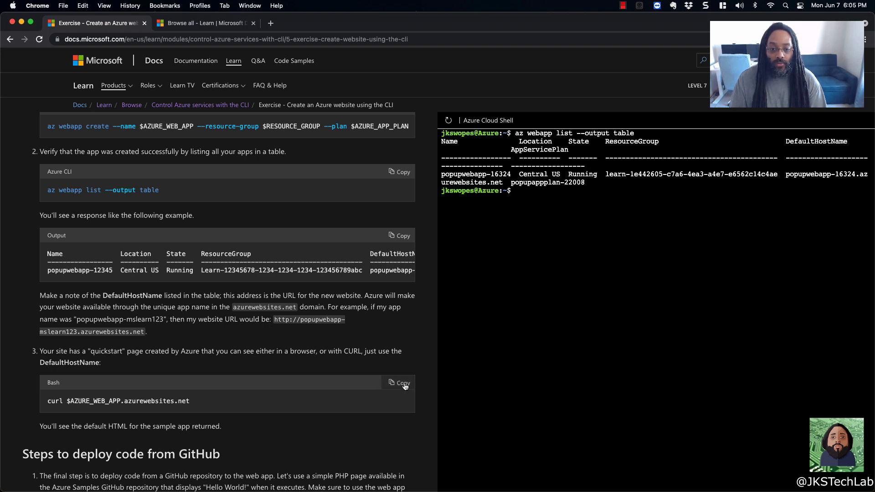
right_click(517, 192)
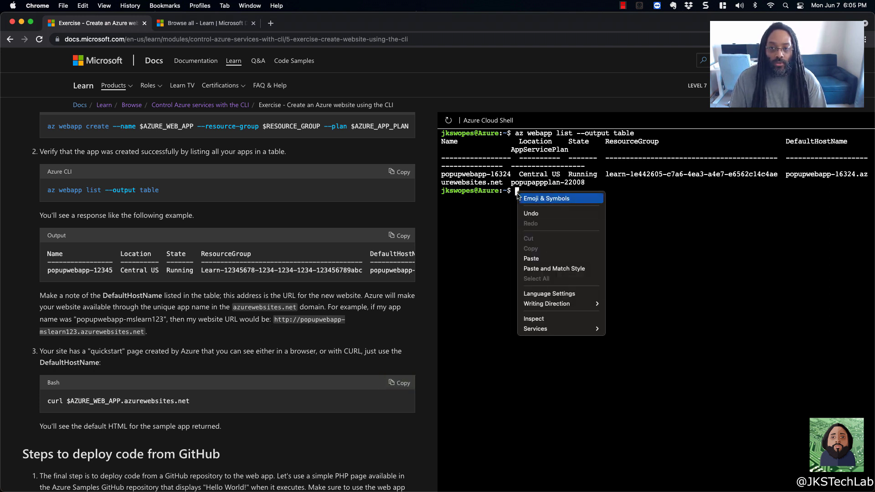
click(530, 259)
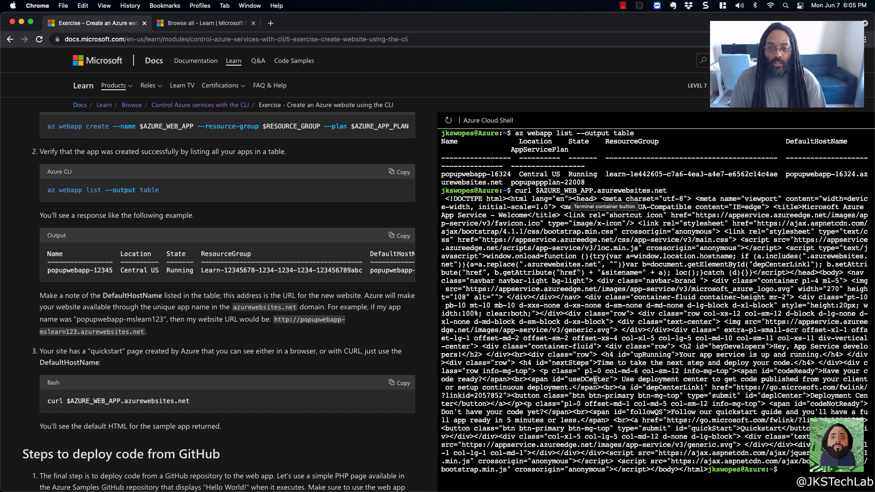
scroll(315, 350, down, 2)
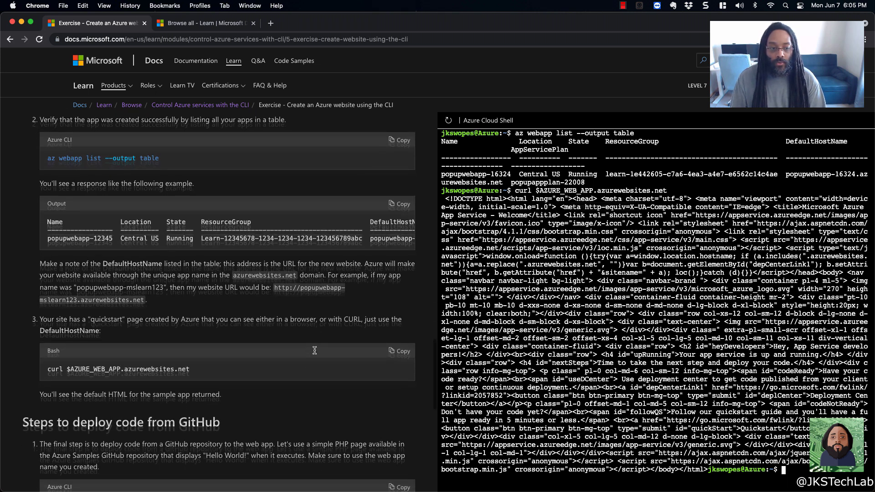
scroll(315, 350, down, 5)
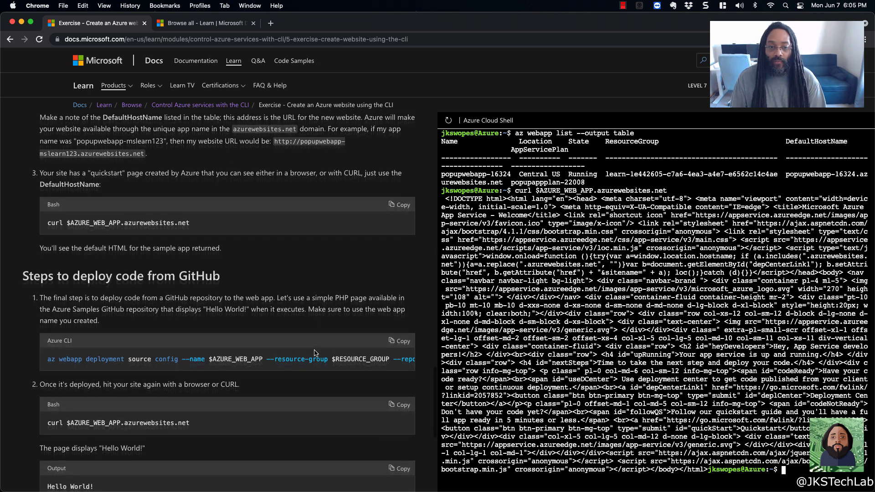
scroll(314, 353, up, 1)
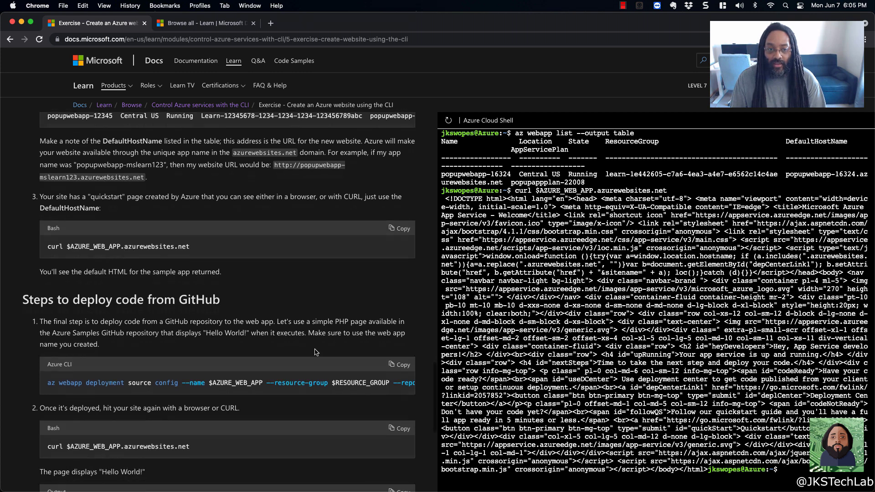
scroll(316, 352, down, 6)
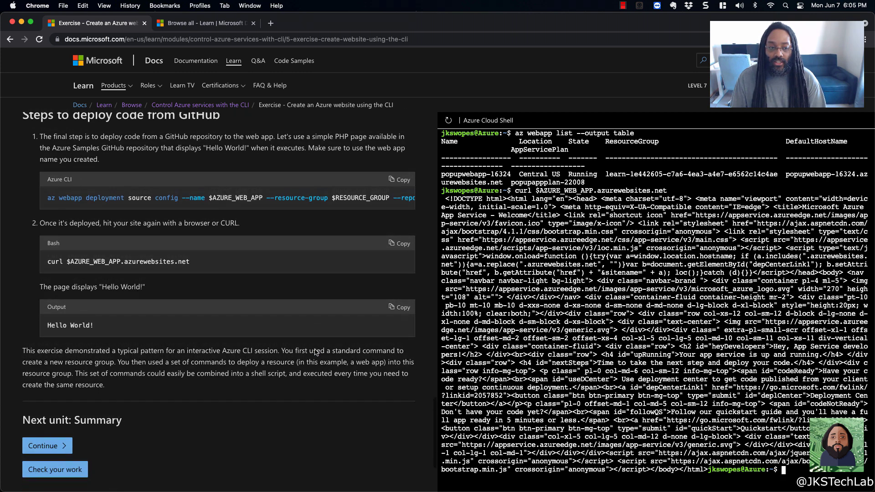
scroll(315, 352, down, 2)
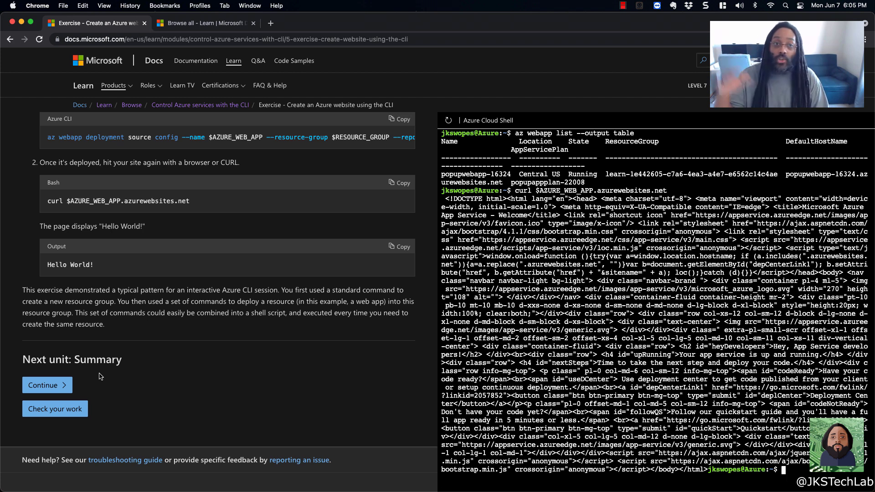
scroll(100, 377, up, 3)
- Switch to the Browse all - Learn tab and go to the Learn home page
scroll(101, 377, up, 10)
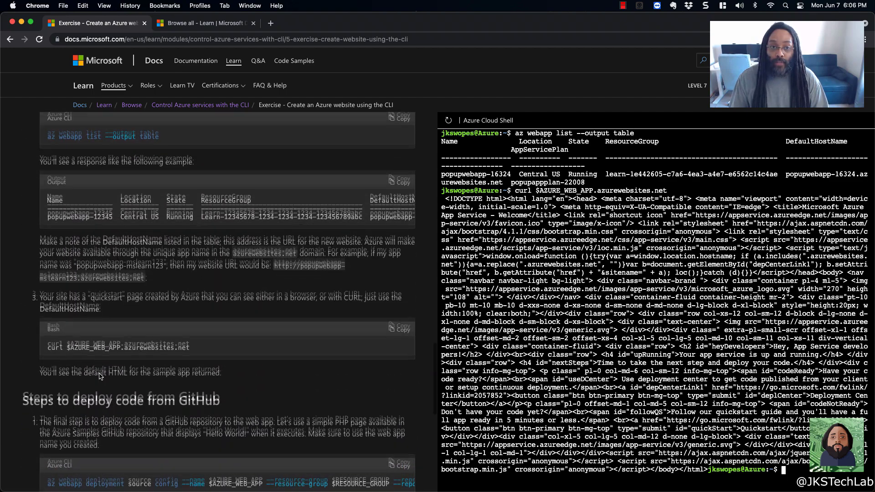
click(206, 24)
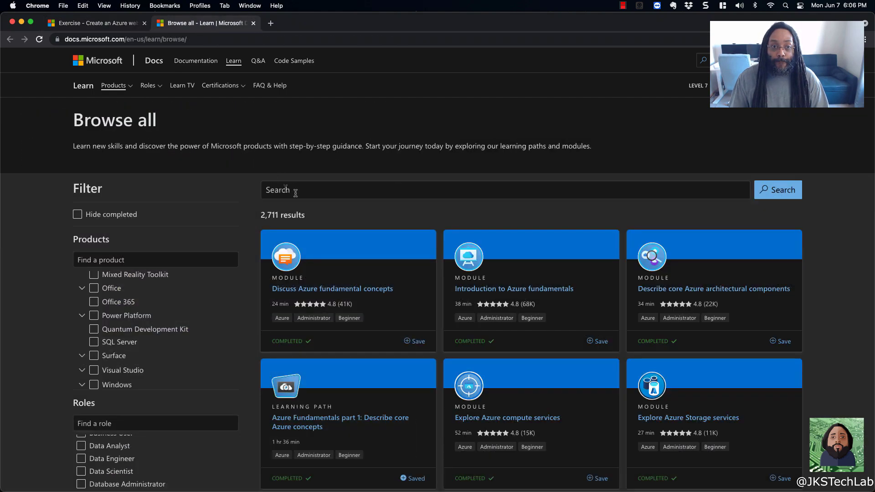
click(236, 65)
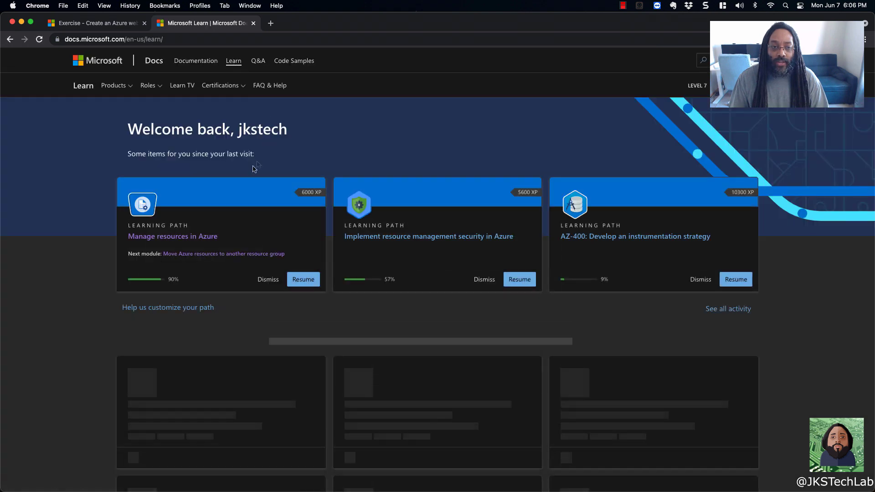